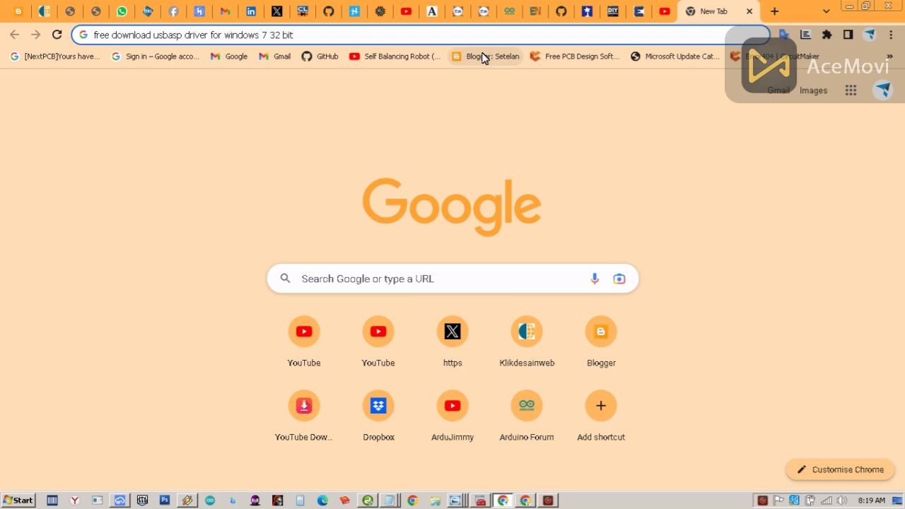
# Search Google for "free download usbasp driver for windows 7 32 bit" and open the Driver Scape USBasp result.
pyautogui.press('Return')
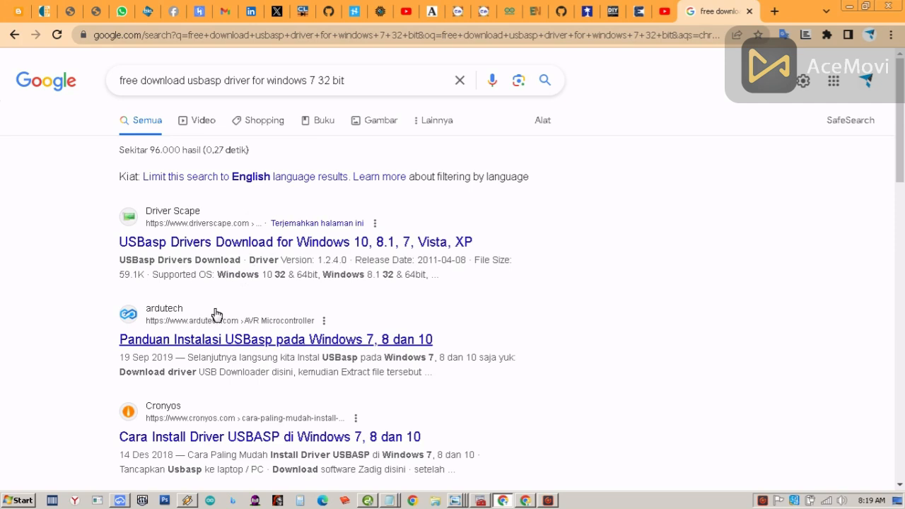
pyautogui.click(303, 245)
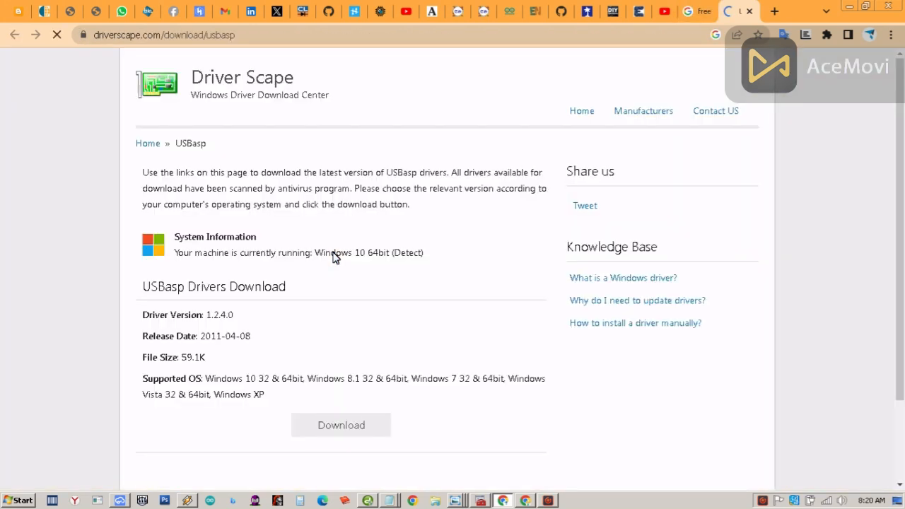
# Download the USBasp driver archive from Driver Scape, entering the requested verification code.
pyautogui.scroll(-2, 336, 261)
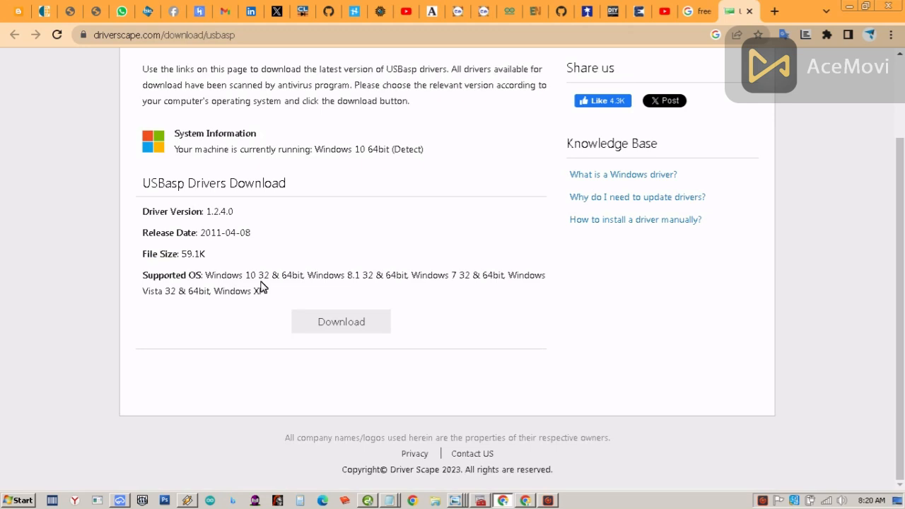
pyautogui.click(339, 323)
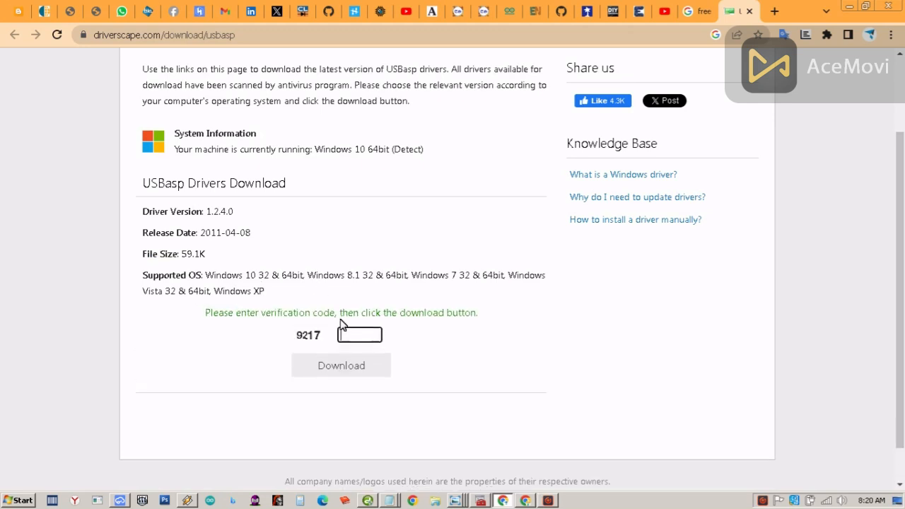
pyautogui.write('9217')
pyautogui.click(348, 367)
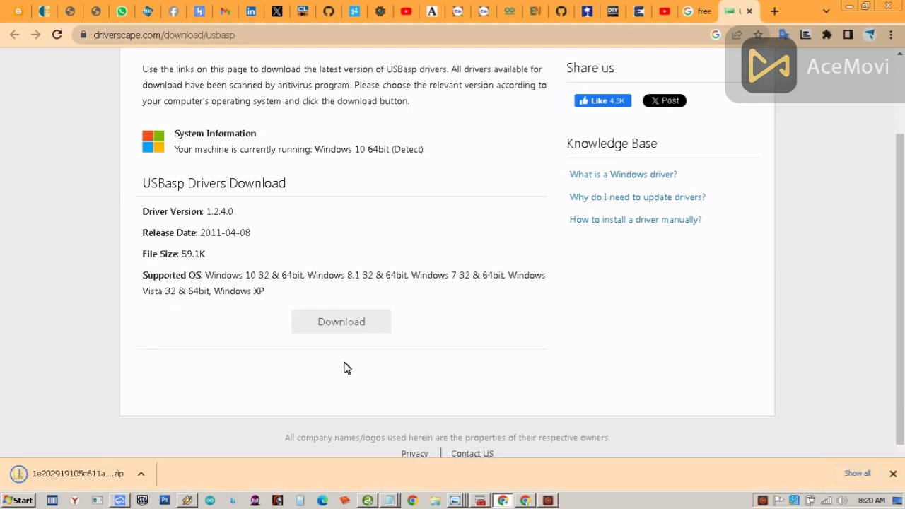
# Show the downloaded driver zip in its folder and extract it with 7-Zip into a subfolder named after the archive.
pyautogui.click(142, 474)
pyautogui.click(177, 433)
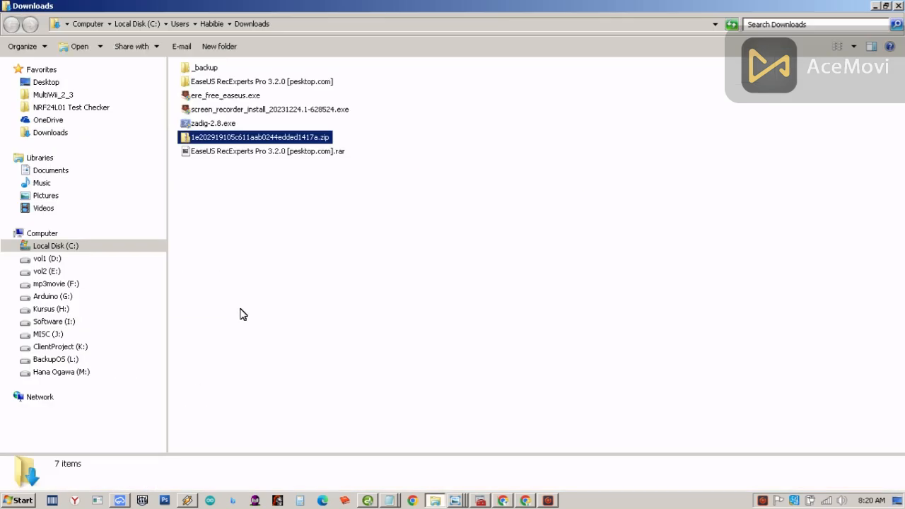
pyautogui.rightClick(281, 143)
pyautogui.moveTo(306, 200)
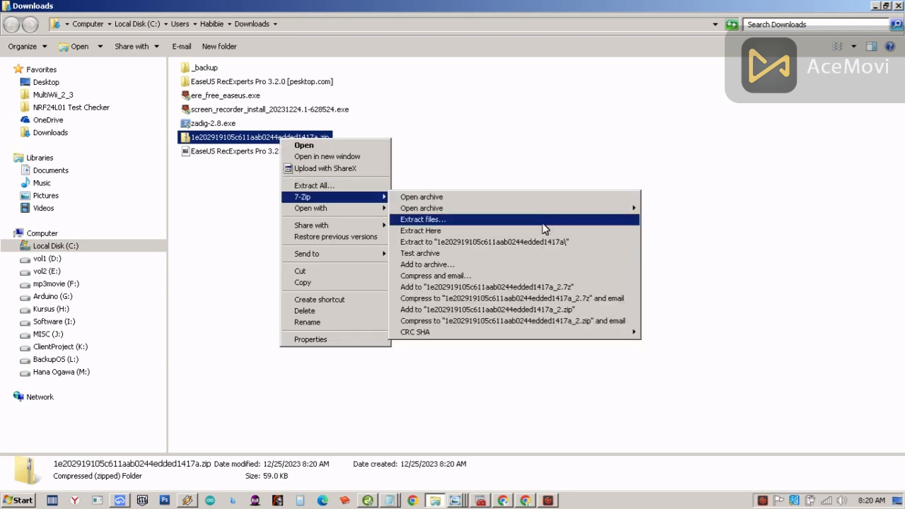
pyautogui.click(540, 243)
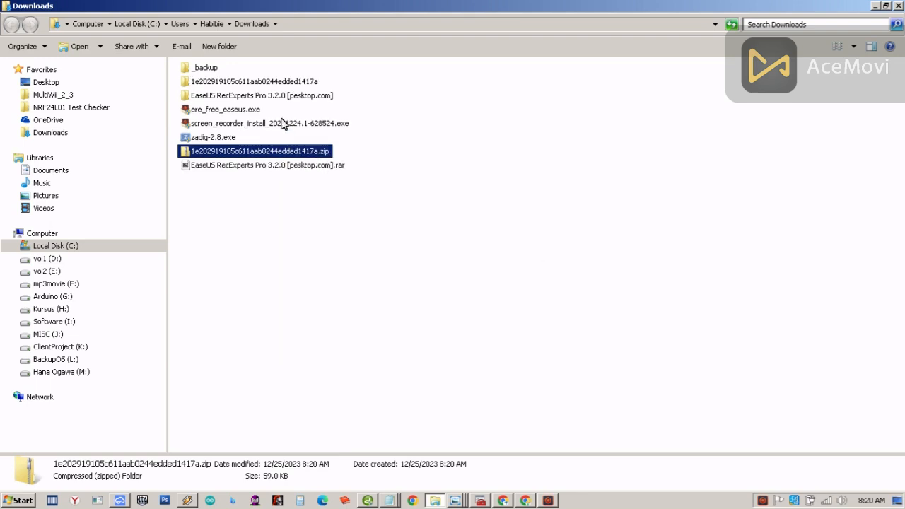
# Open the extracted driver folder containing usbasp.inf, copy the folder's path and minimize the file window.
pyautogui.doubleClick(280, 83)
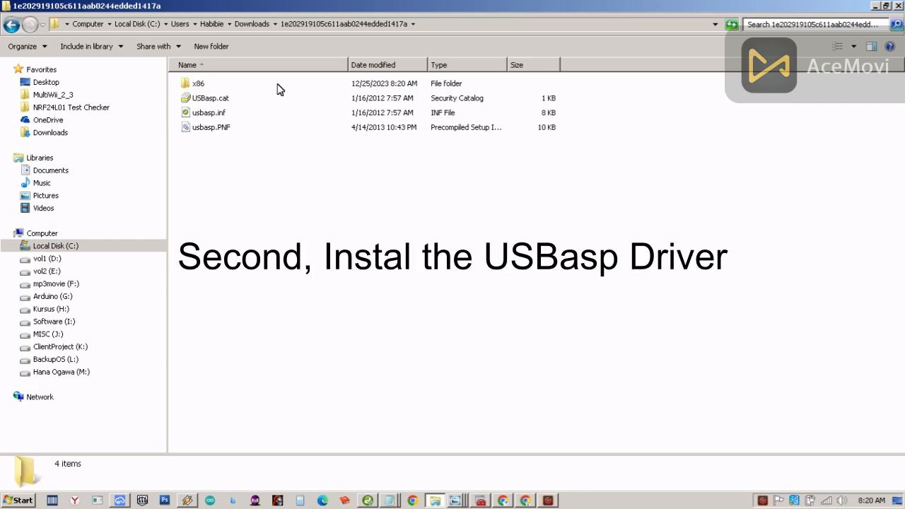
pyautogui.click(217, 117)
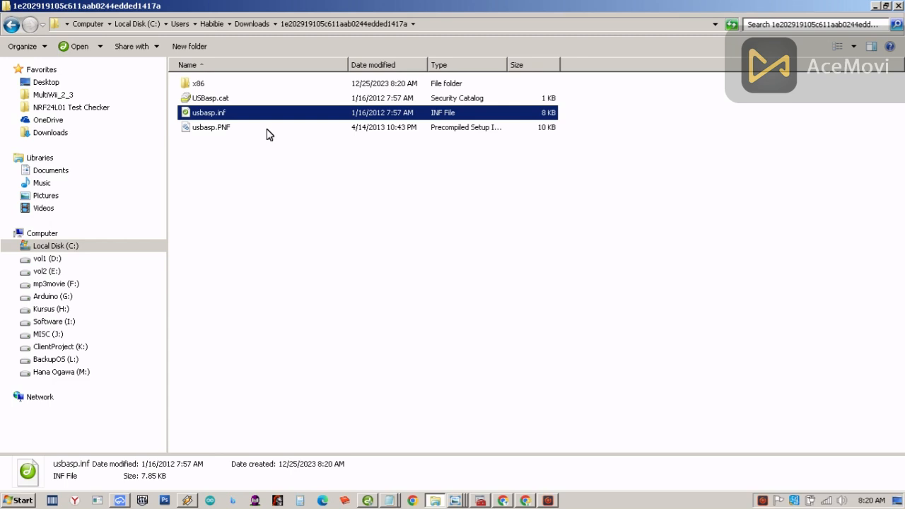
pyautogui.click(427, 24)
pyautogui.hotkey('ctrl', 'c')
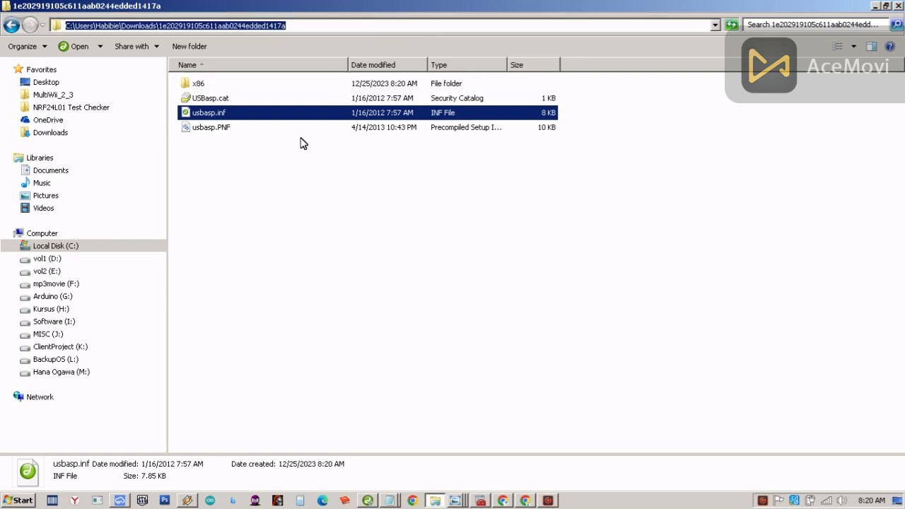
pyautogui.click(875, 13)
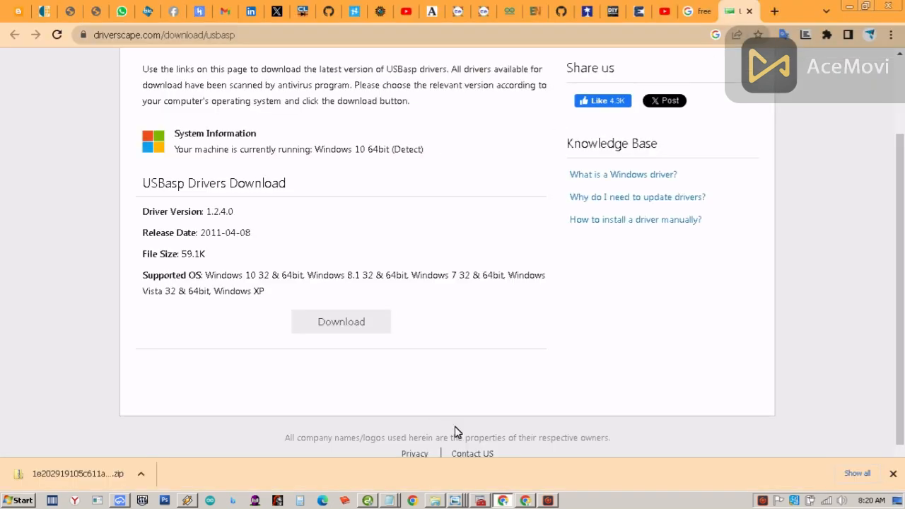
# Switch to Device Manager and start adding legacy hardware, choosing manual selection from the list of all devices.
pyautogui.click(481, 501)
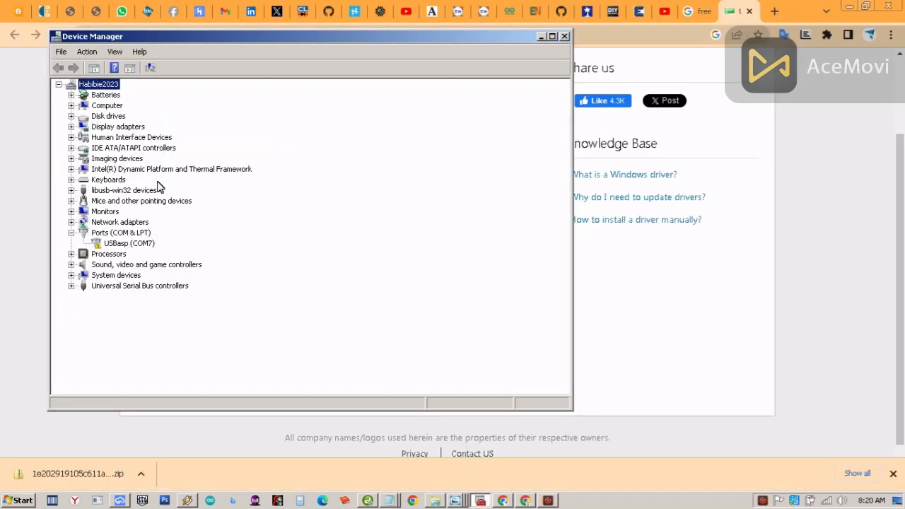
pyautogui.click(87, 51)
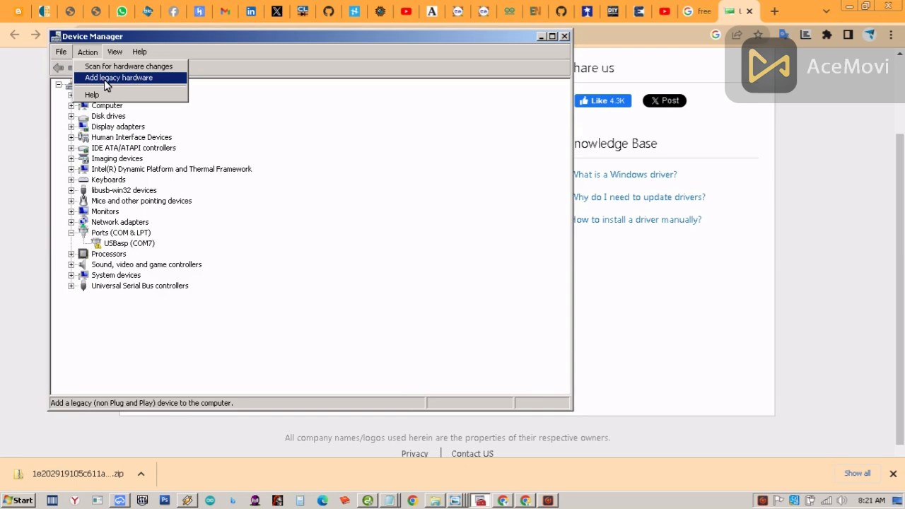
pyautogui.click(125, 84)
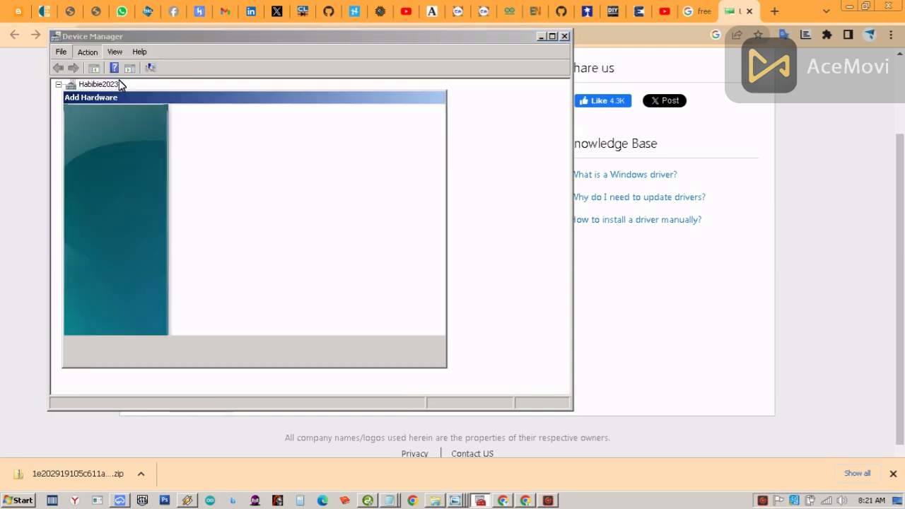
pyautogui.click(357, 351)
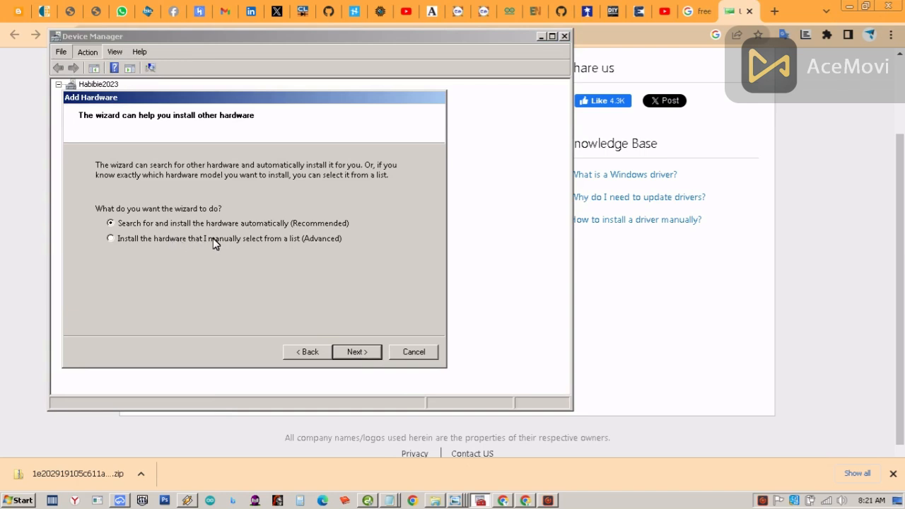
pyautogui.click(356, 351)
pyautogui.click(358, 351)
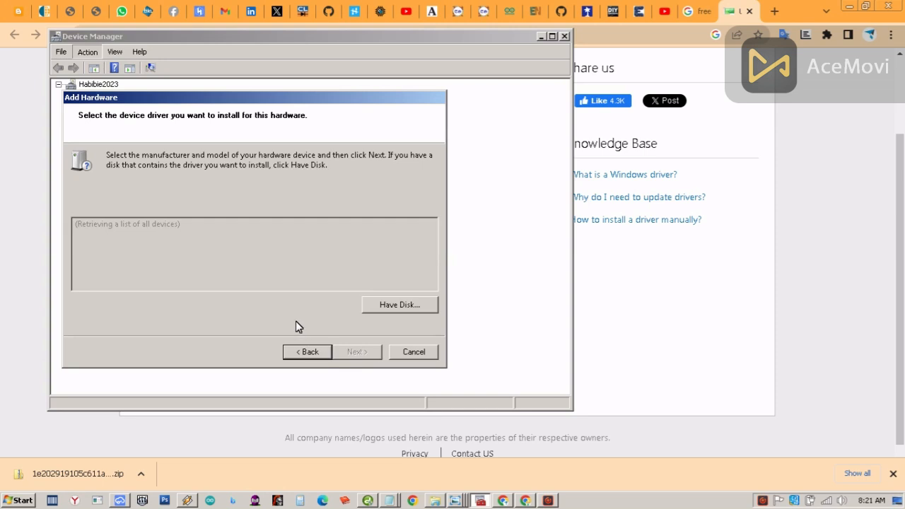
# Load usbasp.inf from the extracted driver folder as the disk source, using the copied path to locate it.
pyautogui.click(388, 307)
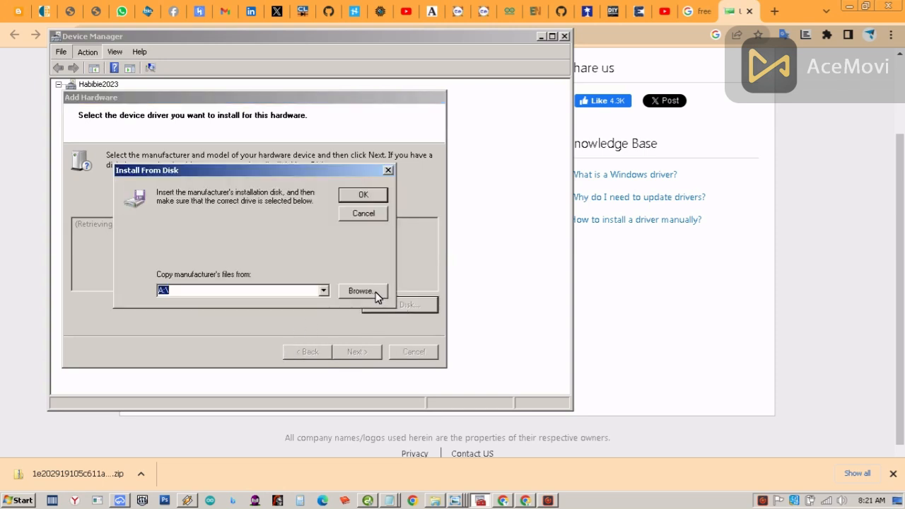
pyautogui.click(377, 295)
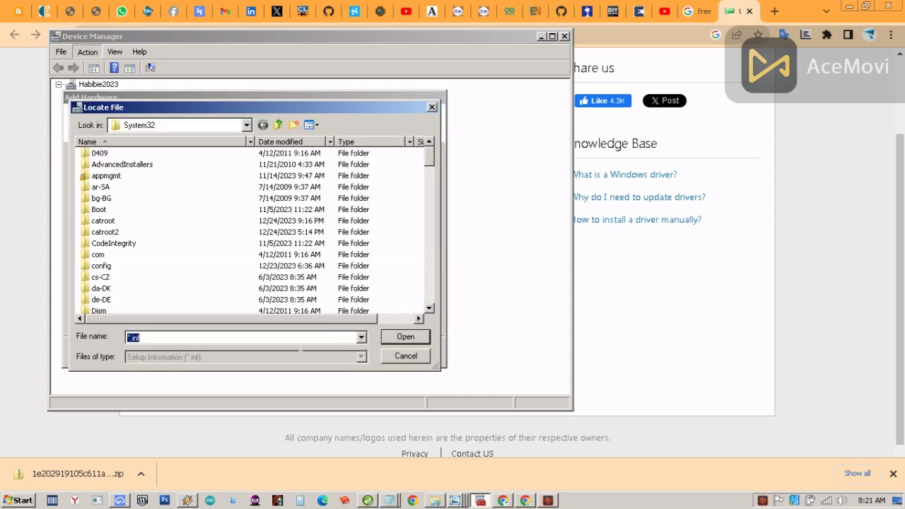
pyautogui.hotkey('ctrl', 'v')
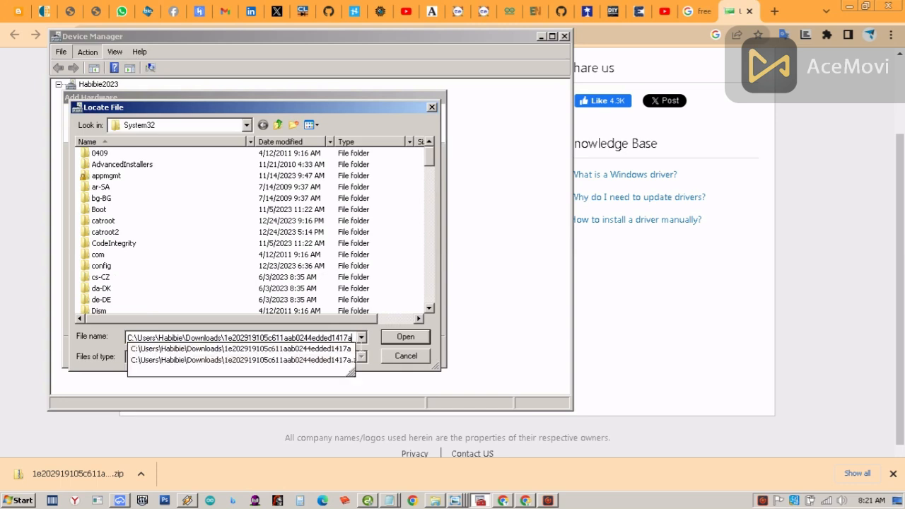
pyautogui.click(405, 339)
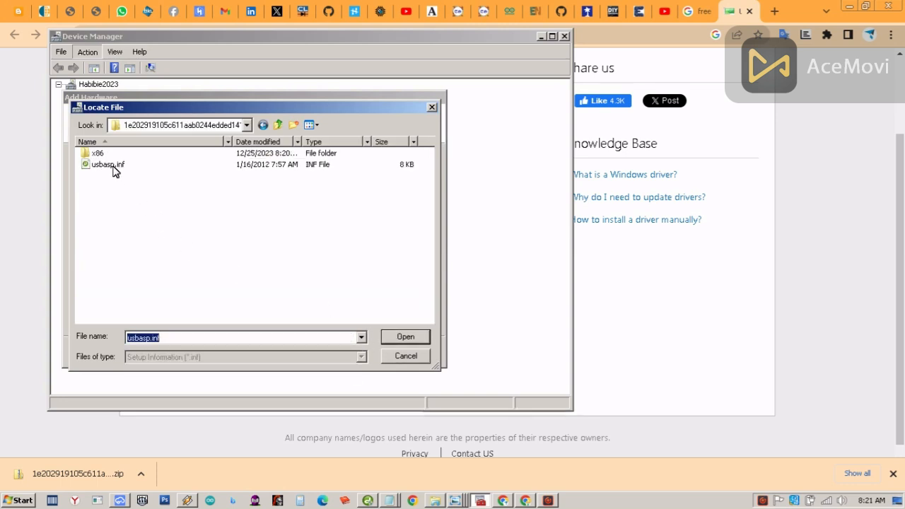
pyautogui.doubleClick(114, 167)
pyautogui.click(361, 195)
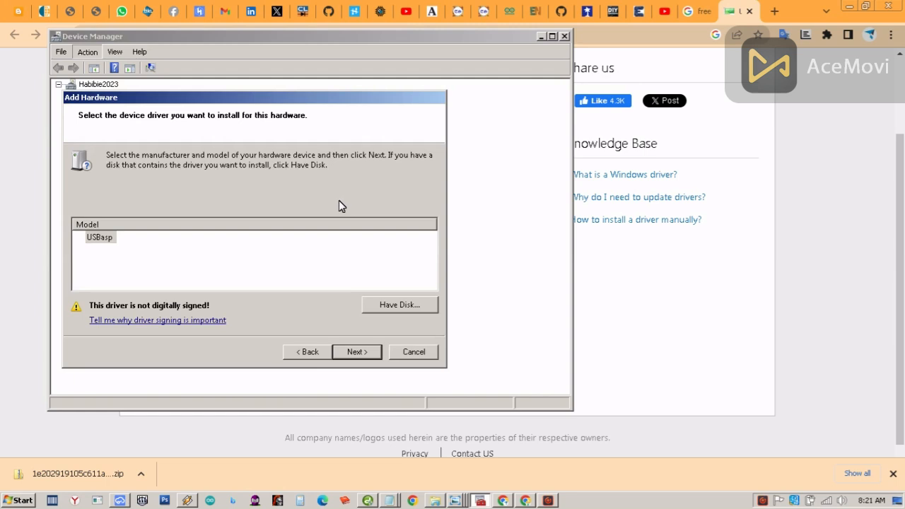
# Install the USBasp driver despite its unverified publisher, finish the wizard, and select USBasp (COM7) under Ports (COM & LPT).
pyautogui.click(106, 239)
pyautogui.click(358, 353)
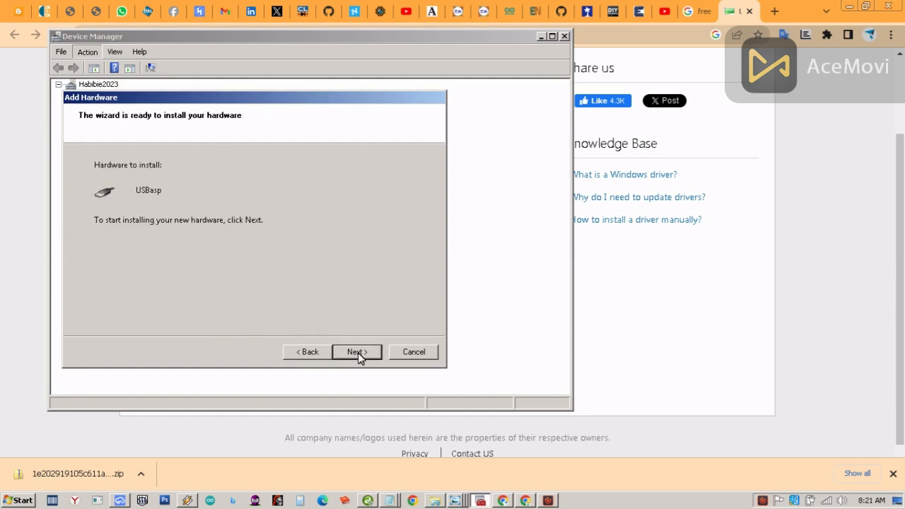
pyautogui.click(363, 356)
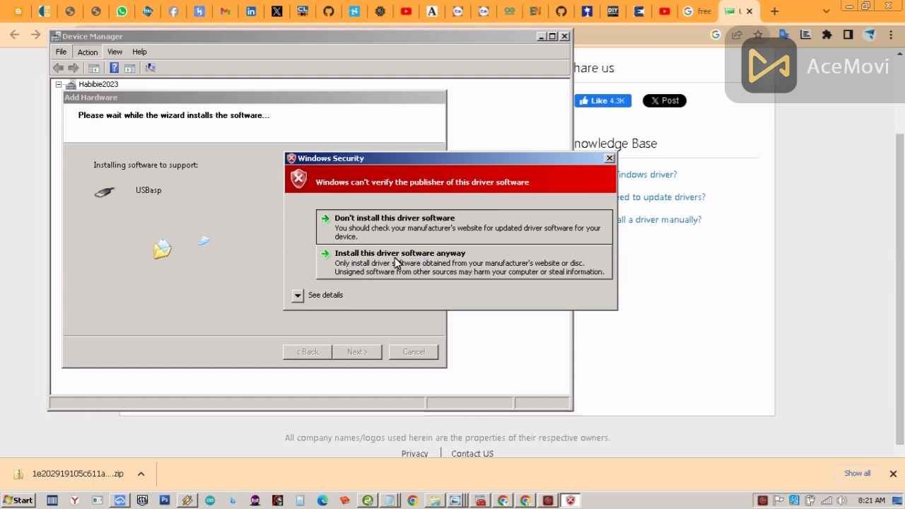
pyautogui.click(417, 265)
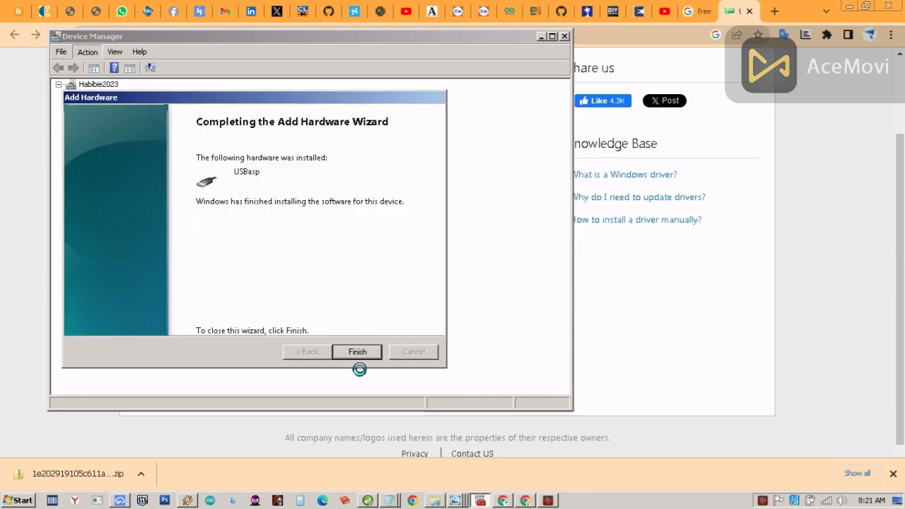
pyautogui.click(358, 352)
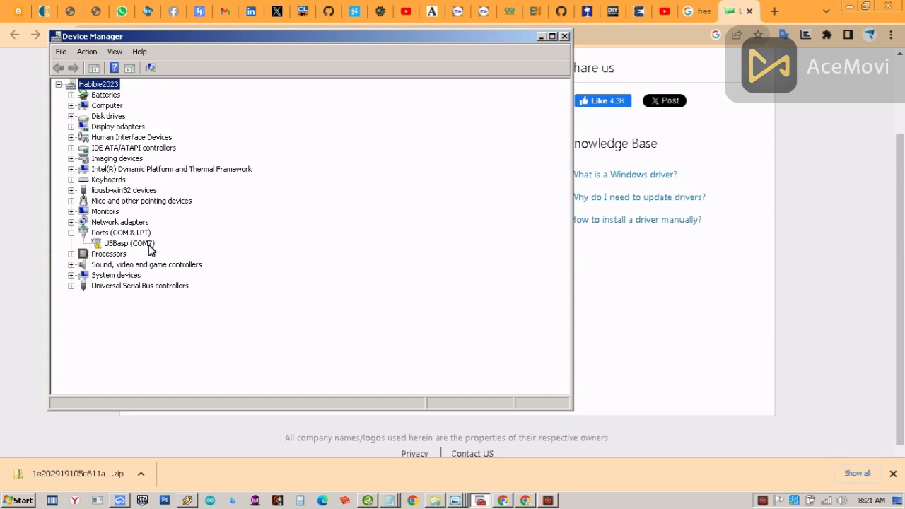
pyautogui.click(149, 244)
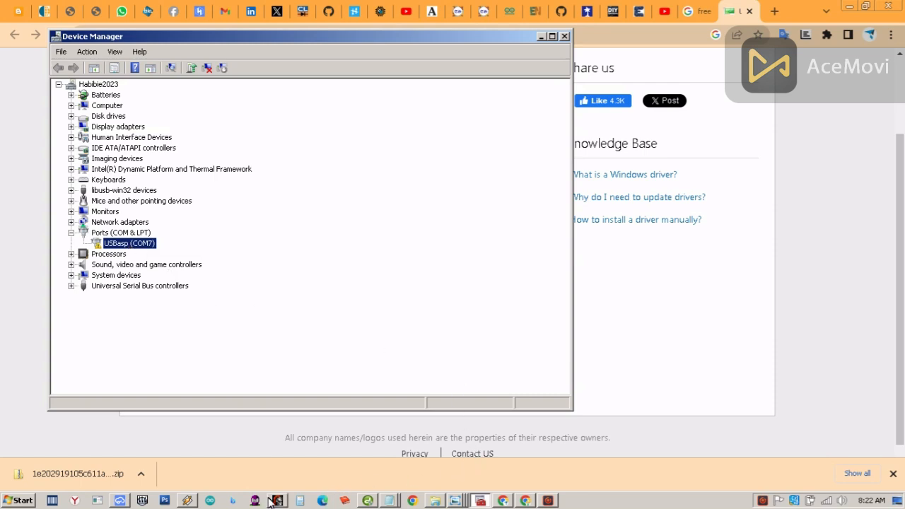
# Switch to the Arduino IDE and open the built-in Blink example from 01.Basics.
pyautogui.click(210, 501)
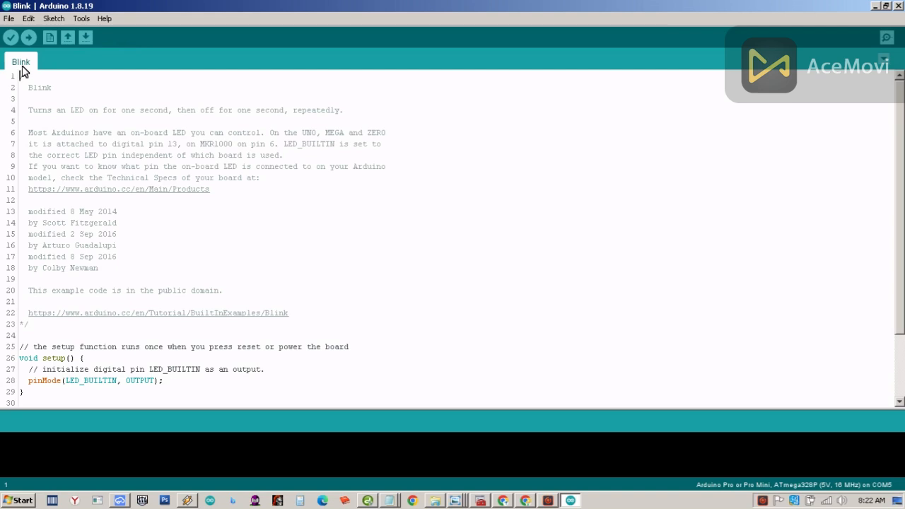
pyautogui.click(9, 18)
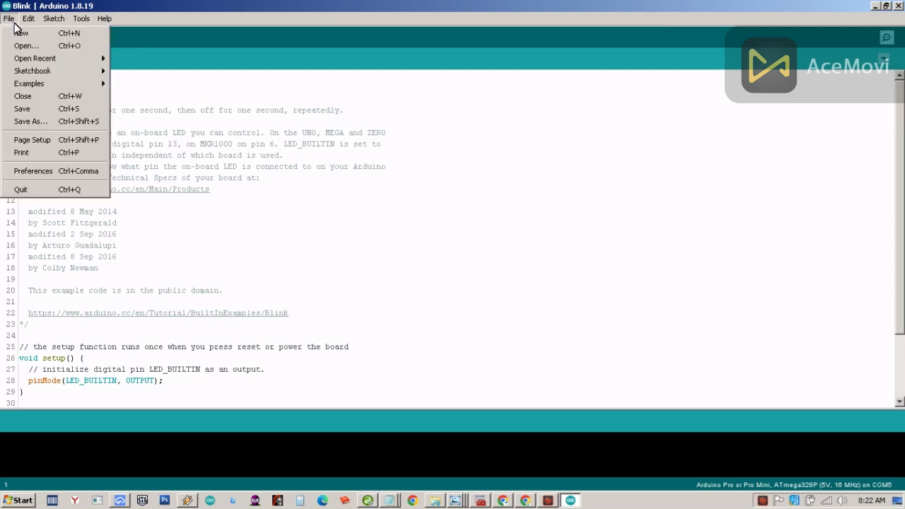
pyautogui.click(45, 85)
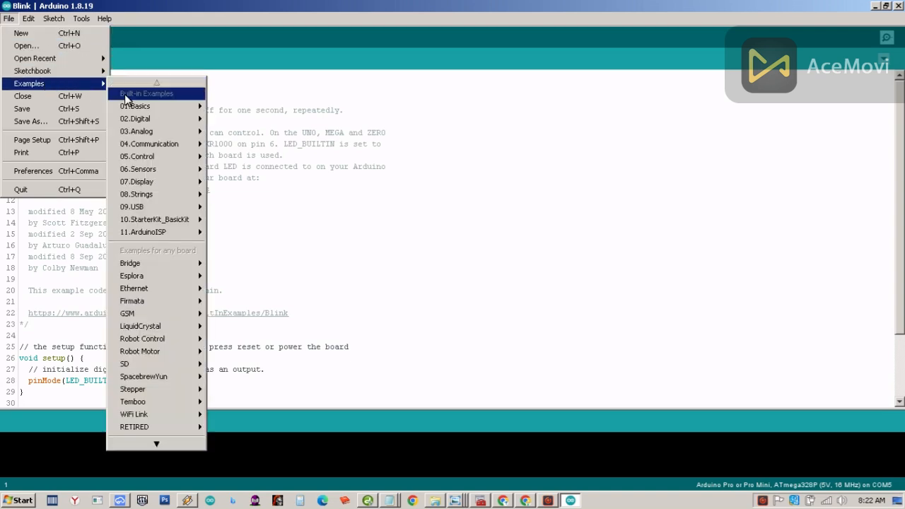
pyautogui.moveTo(170, 107)
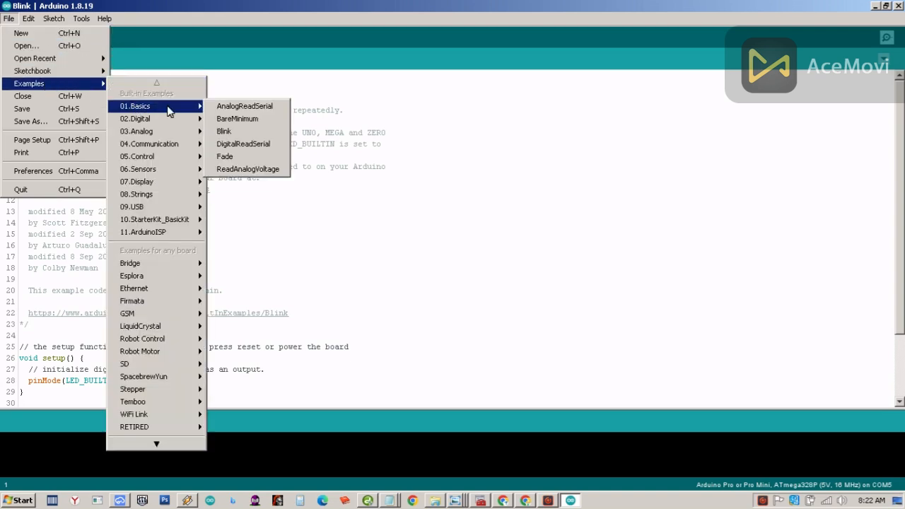
pyautogui.click(222, 131)
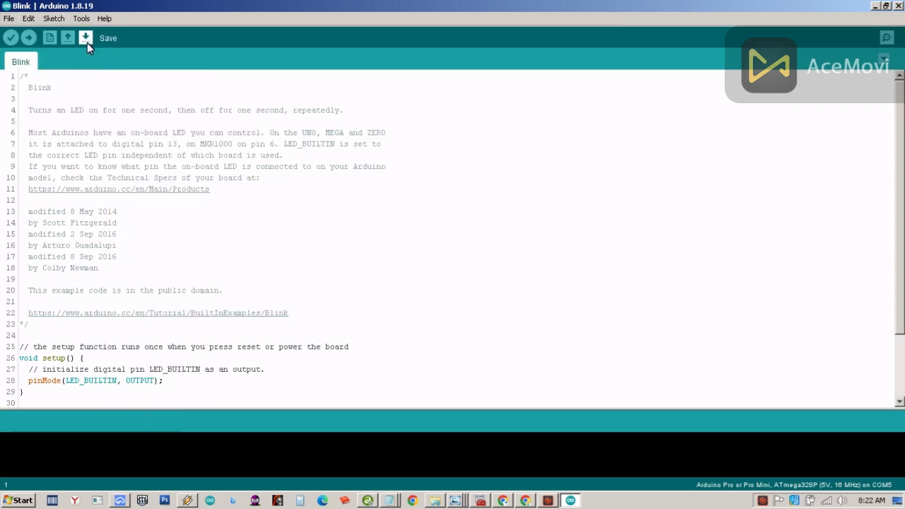
# Check the sketch's board, processor, port and programmer options, and return to Device Manager.
pyautogui.click(84, 19)
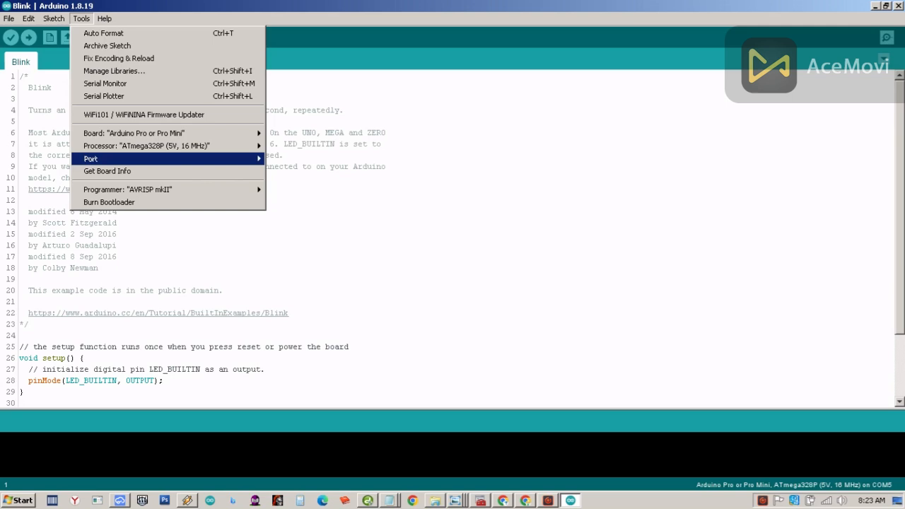
pyautogui.press('Escape')
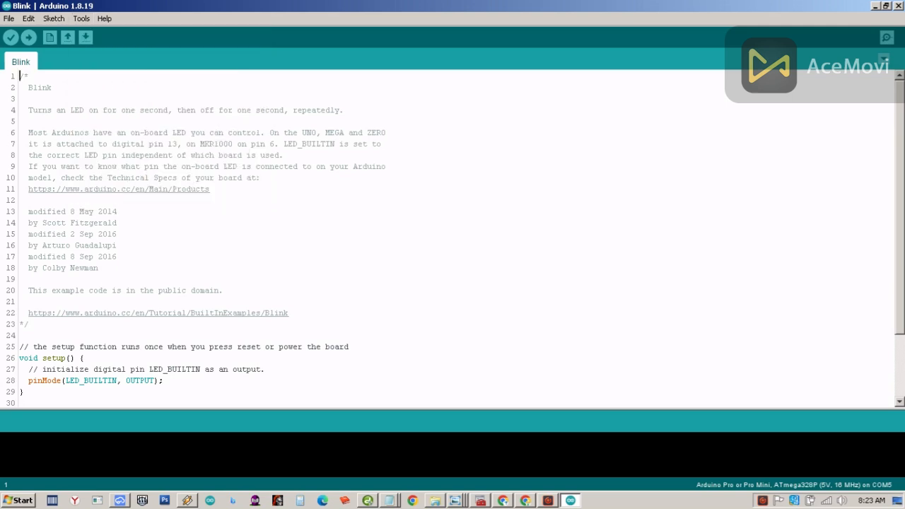
pyautogui.click(876, 6)
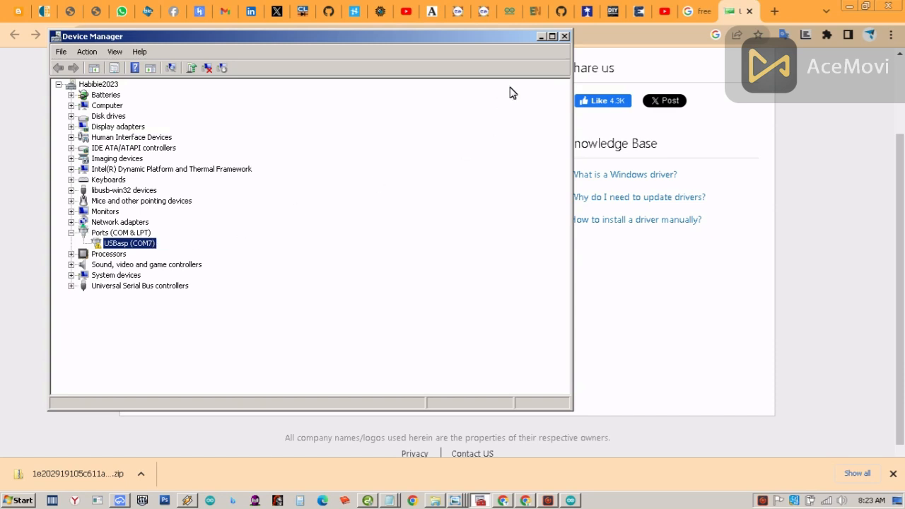
# Minimise Device Manager, search the web for "zadig" in the browser and open the official Zadig site.
pyautogui.click(541, 36)
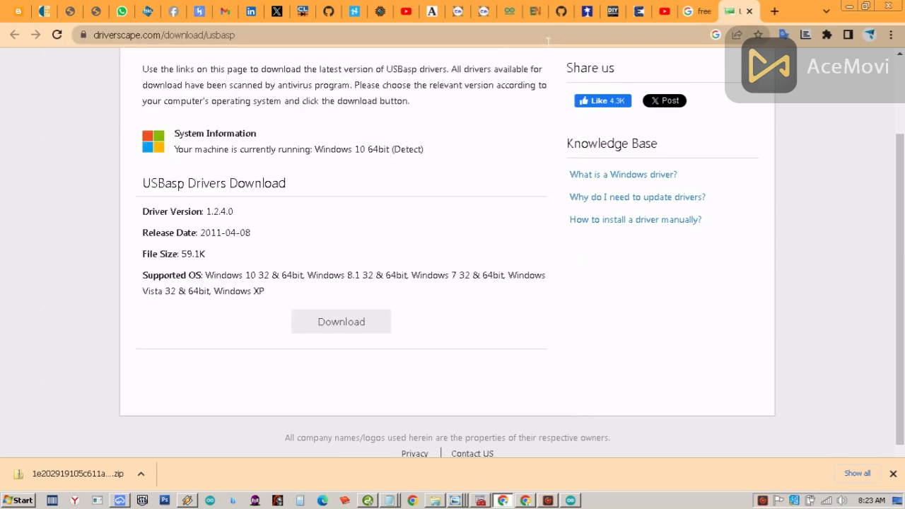
pyautogui.click(530, 39)
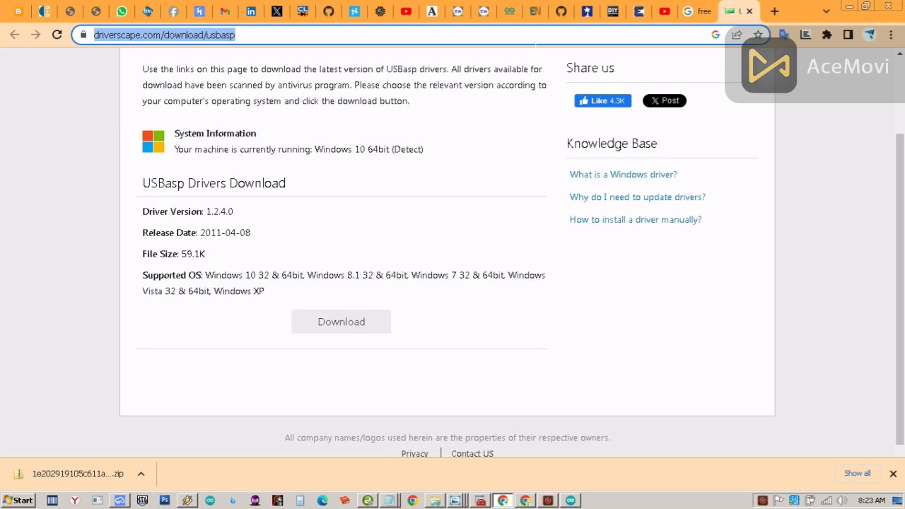
pyautogui.write('zadig')
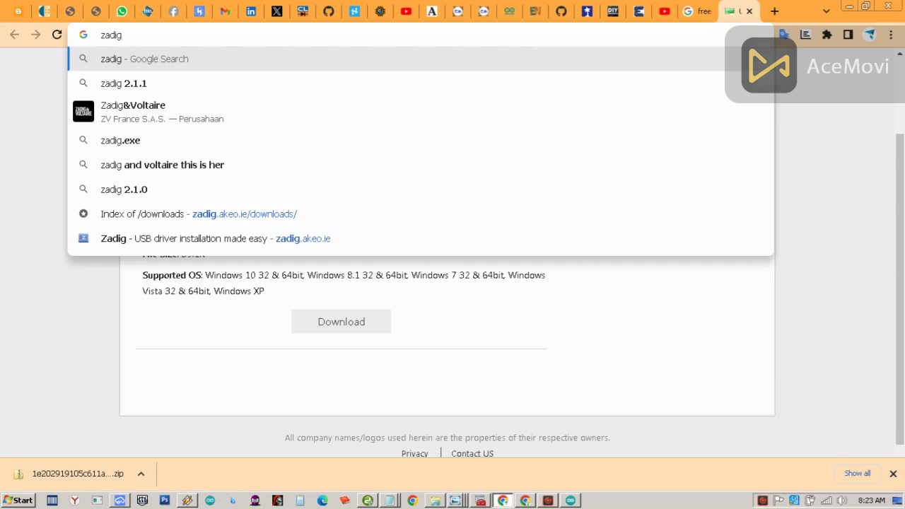
pyautogui.press('Return')
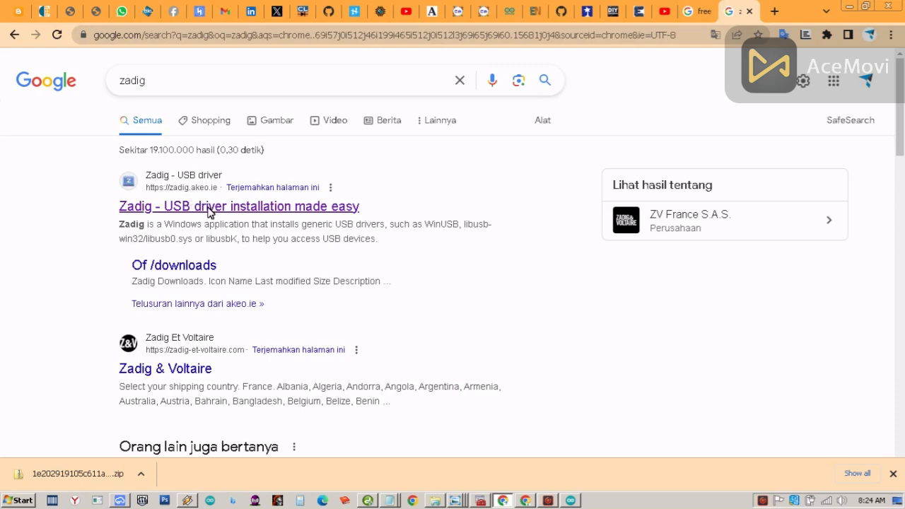
pyautogui.click(209, 210)
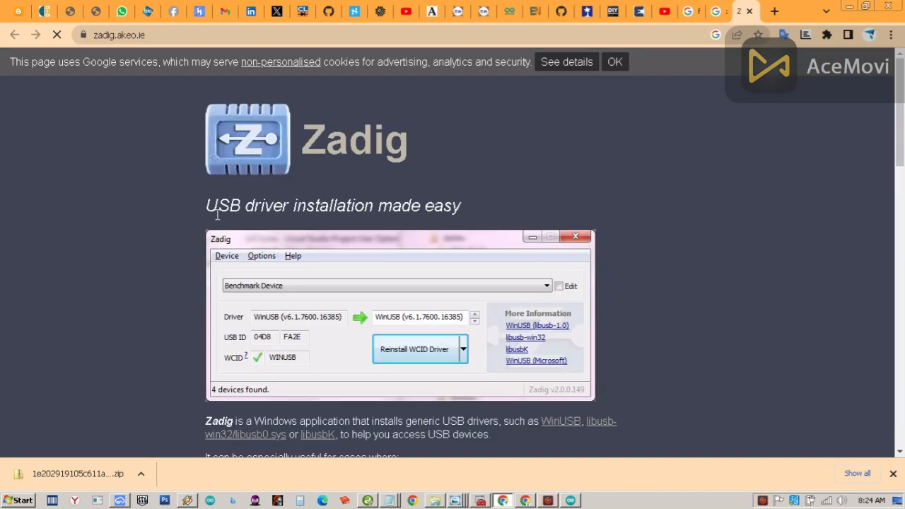
# Download Zadig 2.8 from the site's Download section.
pyautogui.scroll(-5, 681, 169)
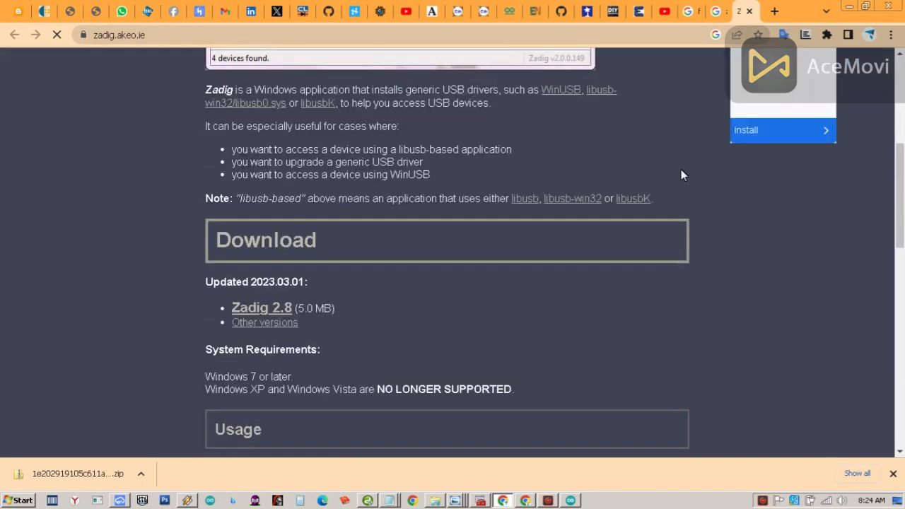
pyautogui.scroll(-2, 678, 172)
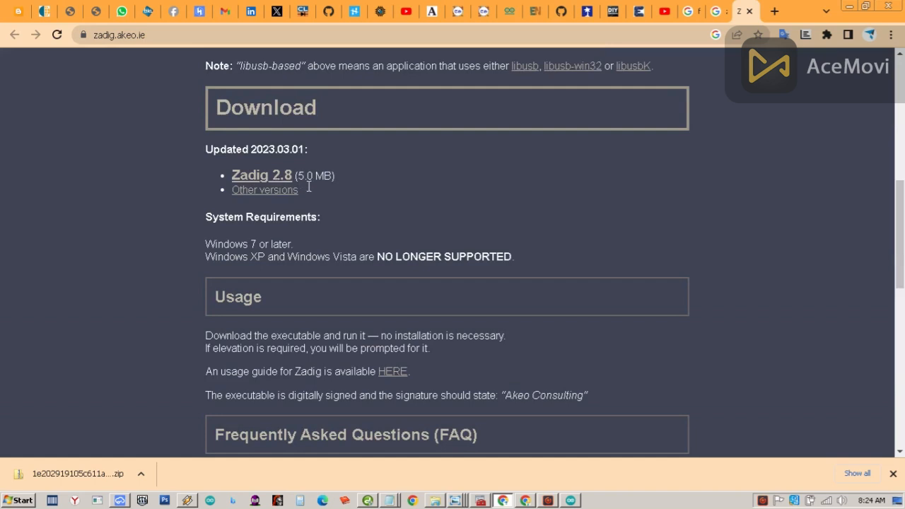
pyautogui.click(283, 177)
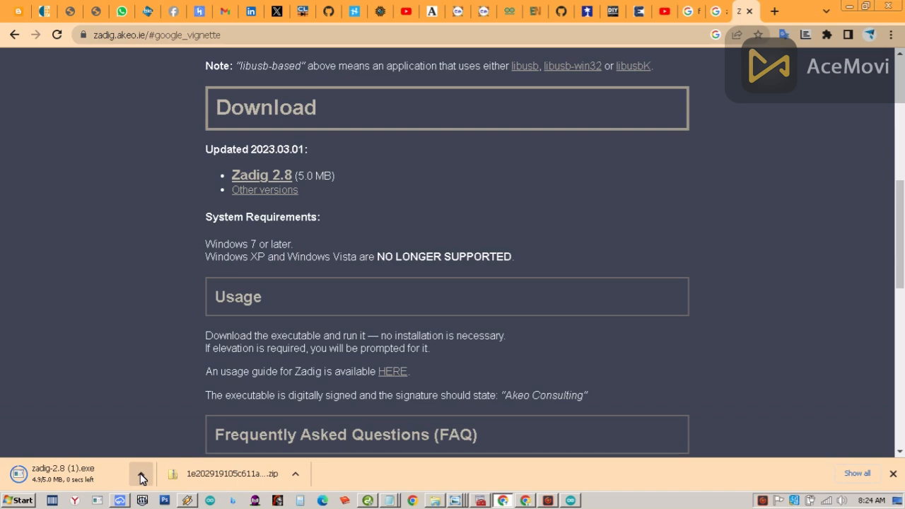
# Show the downloaded file in its folder, run zadig-2.8.exe and minimise the Downloads window.
pyautogui.click(141, 476)
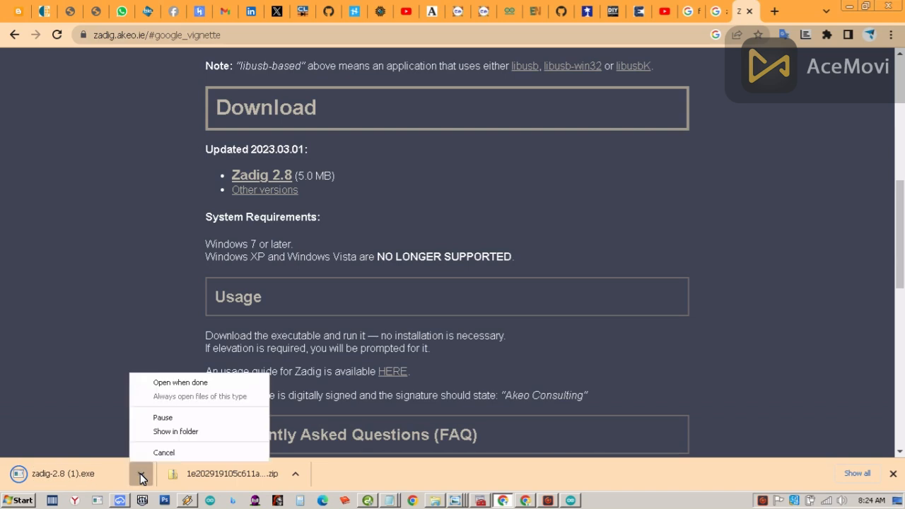
pyautogui.click(170, 432)
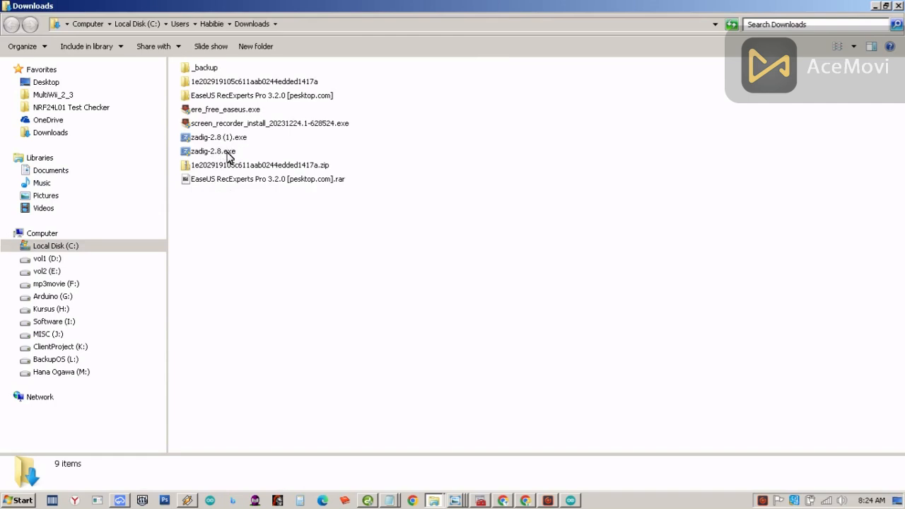
pyautogui.doubleClick(213, 151)
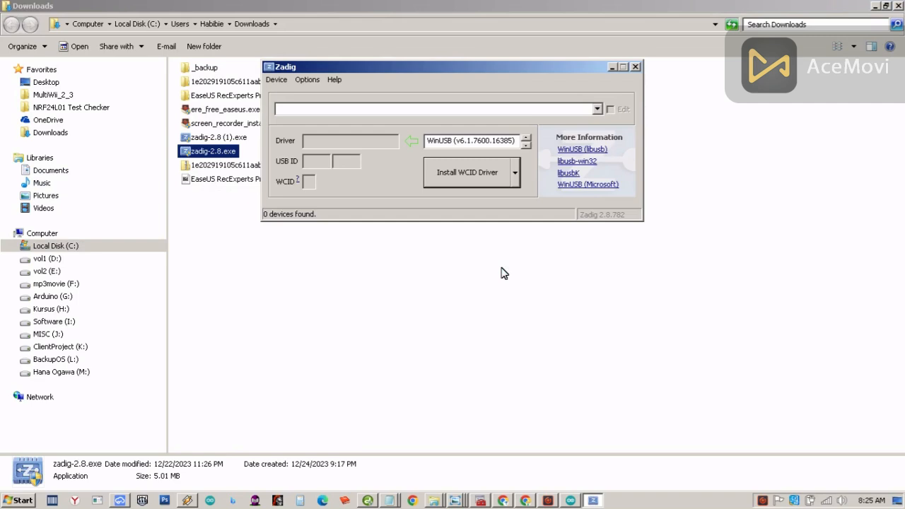
pyautogui.click(877, 7)
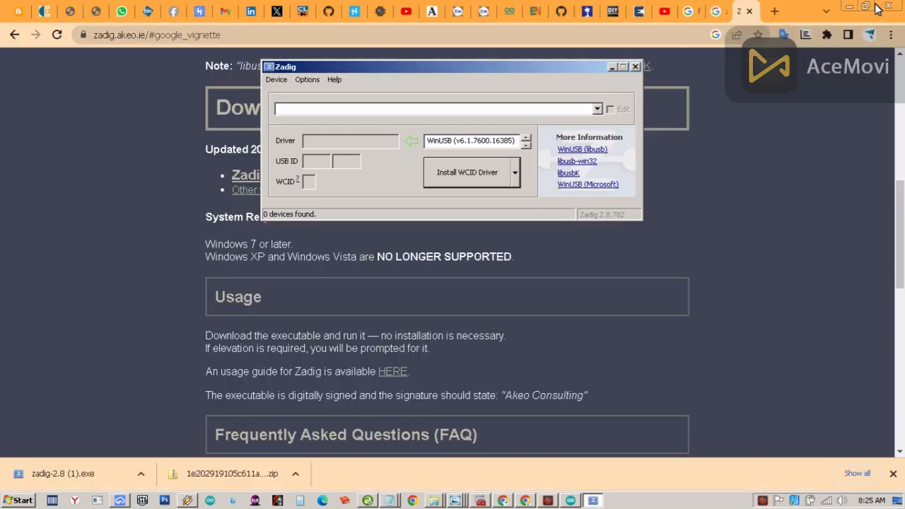
# Make Zadig list all devices and select USBasp as the device.
pyautogui.click(409, 110)
pyautogui.click(388, 112)
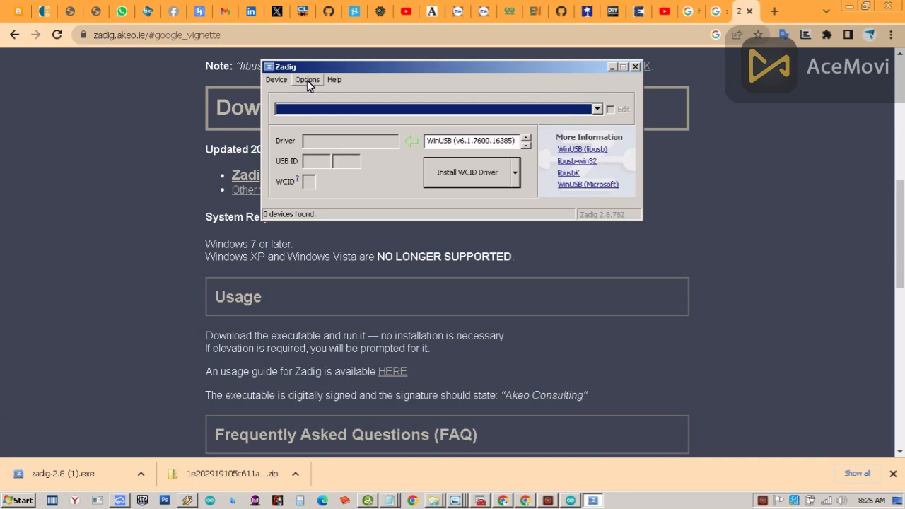
pyautogui.click(307, 81)
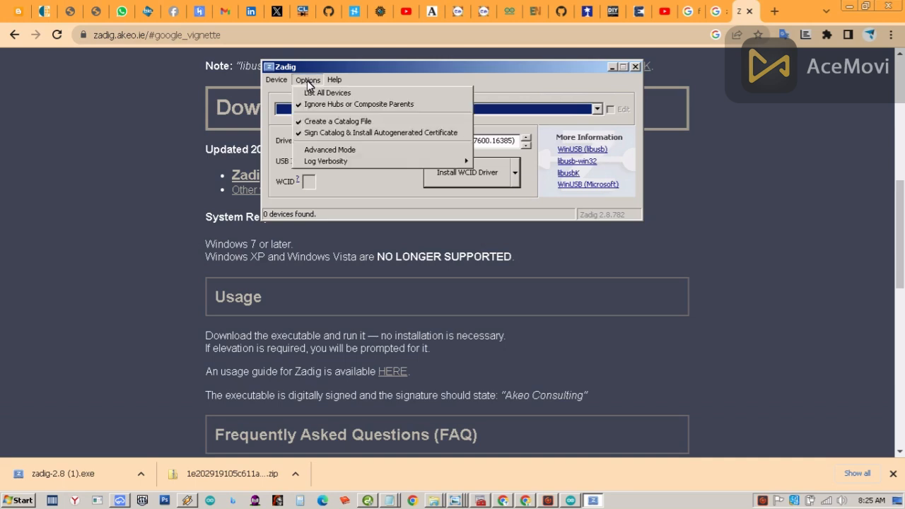
pyautogui.click(363, 94)
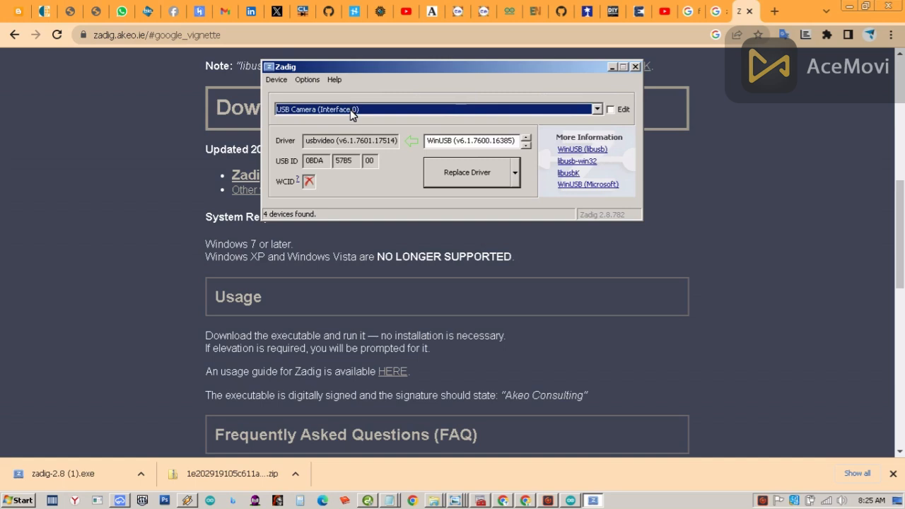
pyautogui.click(353, 110)
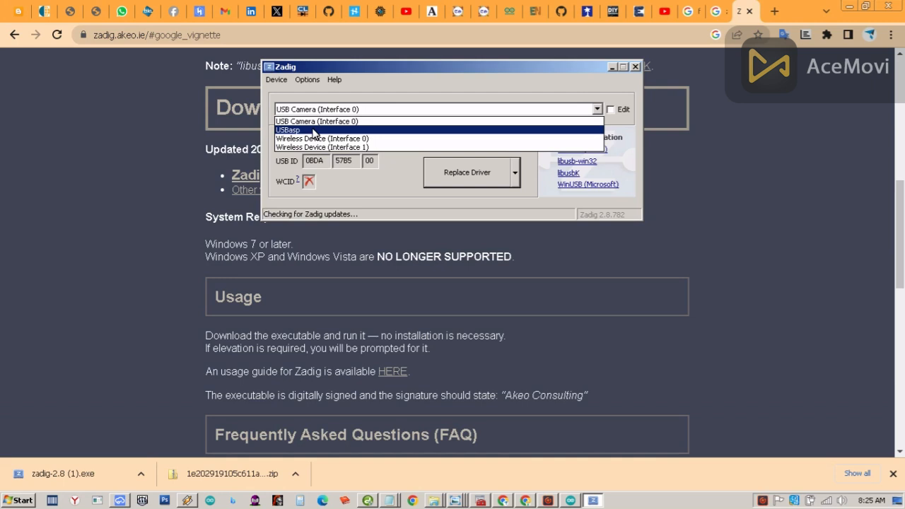
pyautogui.click(315, 131)
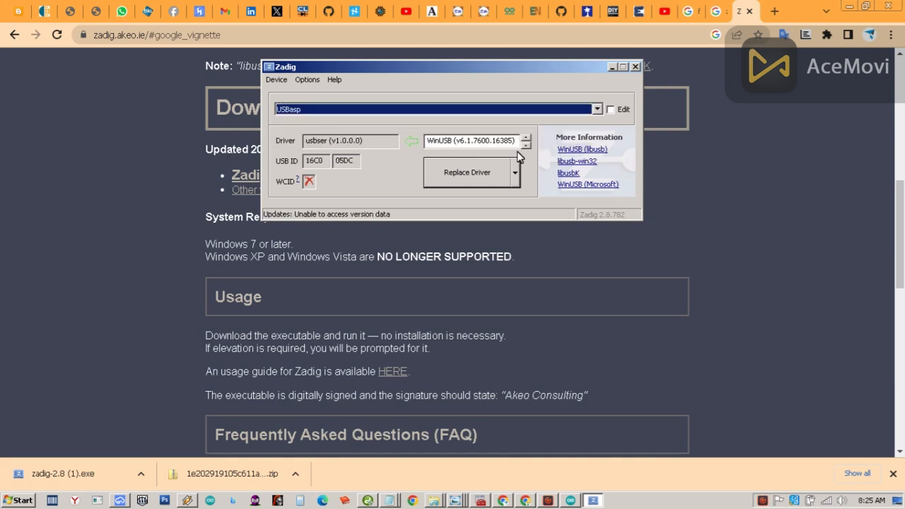
# Cycle Zadig's replacement driver choices for USBasp through to USB Serial (CDC).
pyautogui.moveTo(439, 140); pyautogui.dragTo(454, 141)
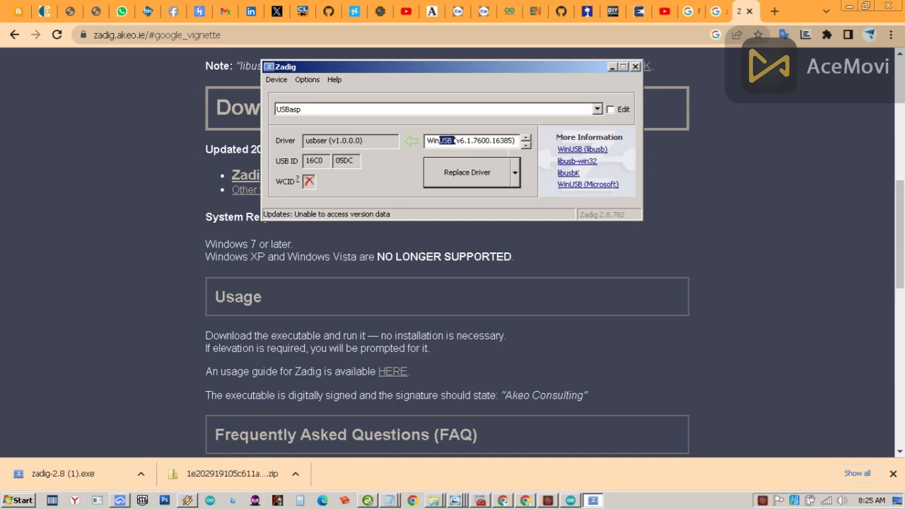
pyautogui.click(526, 145)
pyautogui.click(526, 145)
pyautogui.click(526, 146)
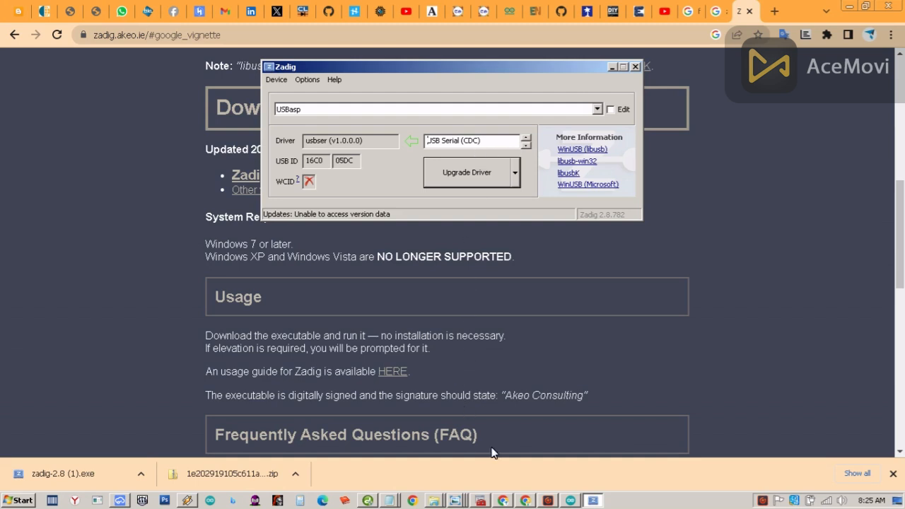
# Bring up Device Manager behind Zadig and replace the USBasp driver with WinUSB (v6.1.7600.16385), closing the installation message.
pyautogui.click(481, 501)
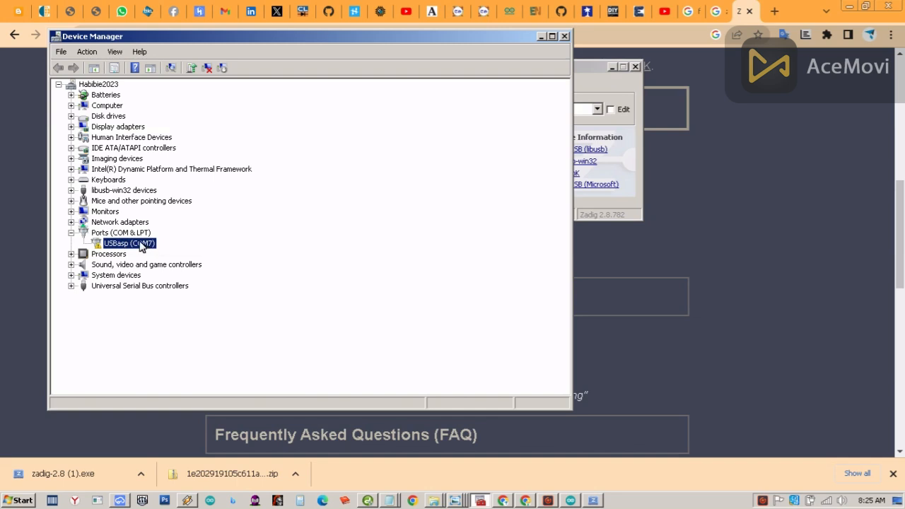
pyautogui.click(592, 95)
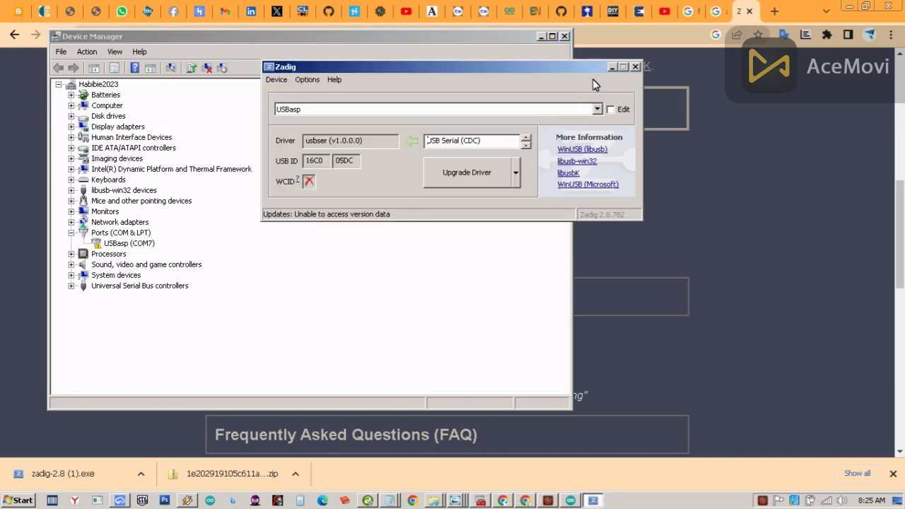
pyautogui.click(526, 146)
pyautogui.click(526, 150)
pyautogui.click(526, 149)
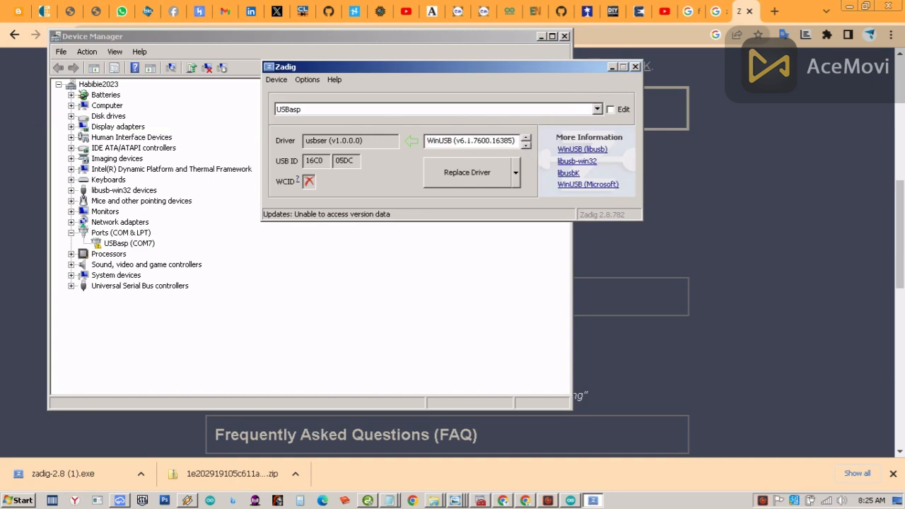
pyautogui.moveTo(461, 141); pyautogui.dragTo(515, 141)
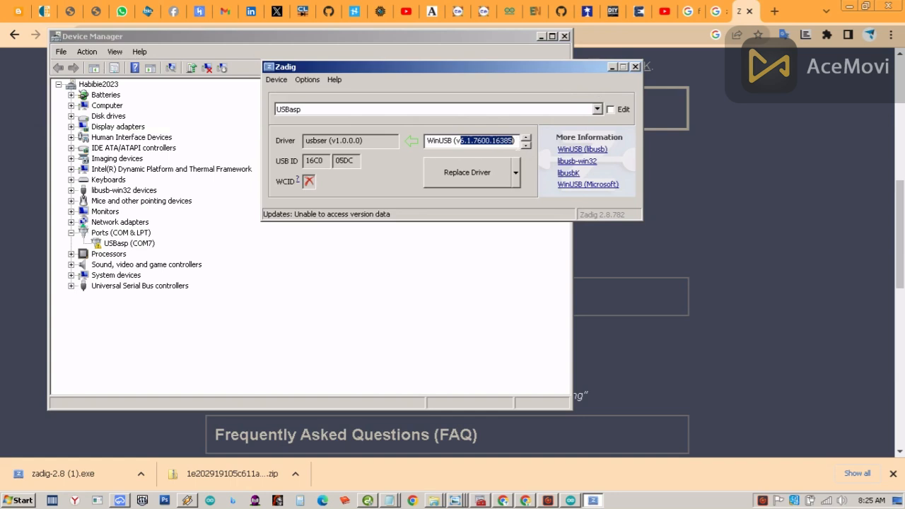
pyautogui.click(474, 179)
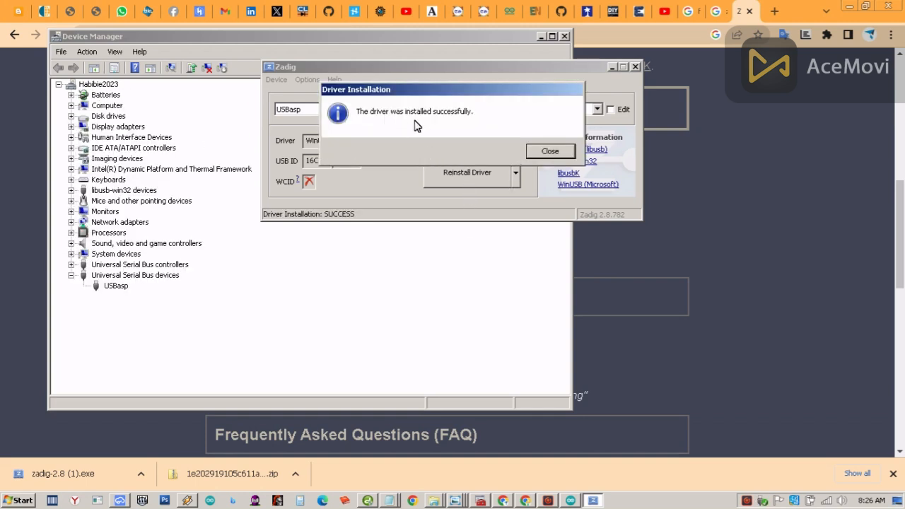
pyautogui.click(551, 150)
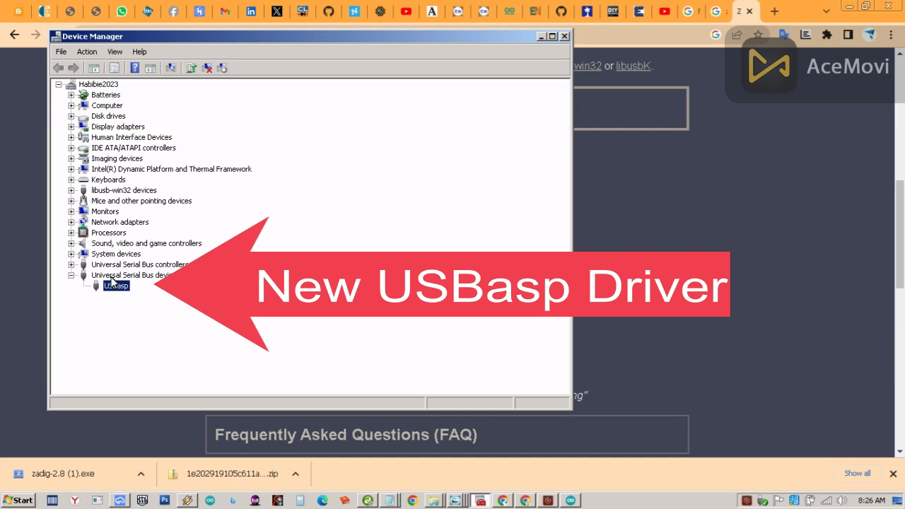
# Inspect USBasp under Universal Serial Bus devices, close Device Manager and minimise the browser.
pyautogui.click(148, 277)
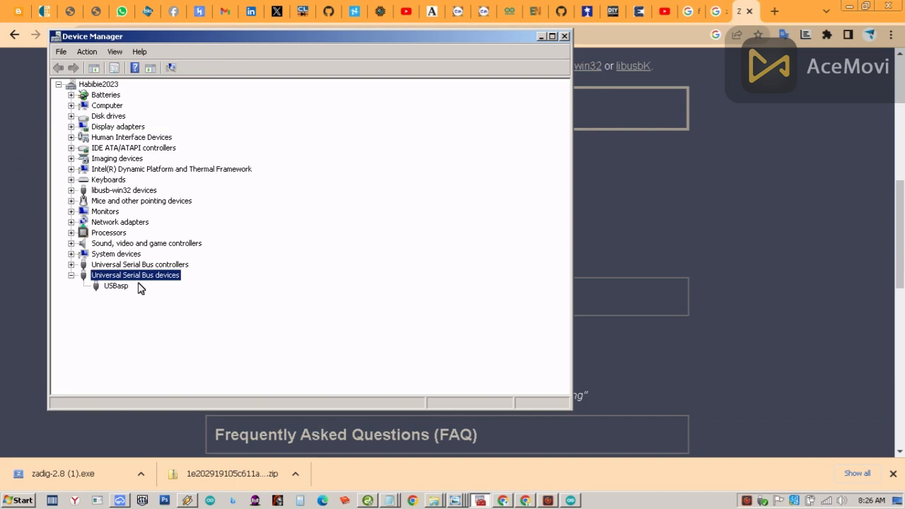
pyautogui.click(120, 287)
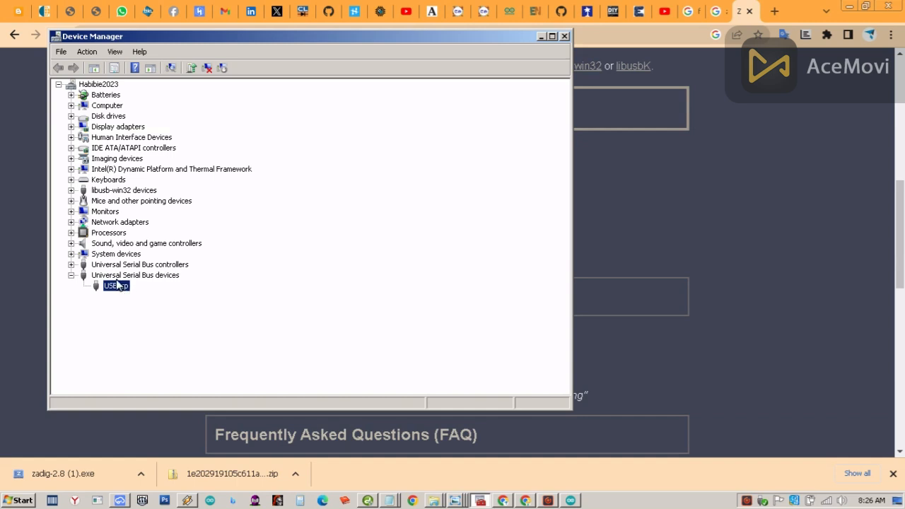
pyautogui.click(565, 37)
pyautogui.click(850, 8)
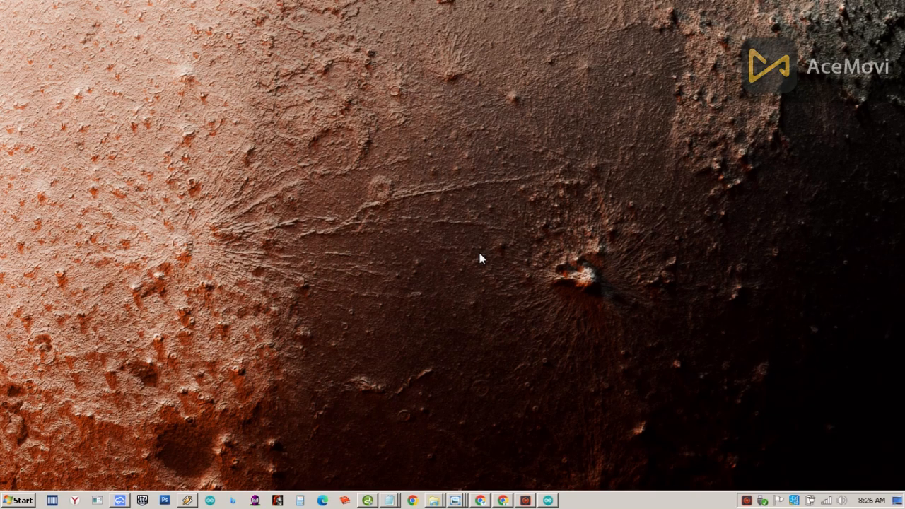
# Switch to the Arduino IDE with the Blink sketch and set the board to Arduino Uno.
pyautogui.click(549, 501)
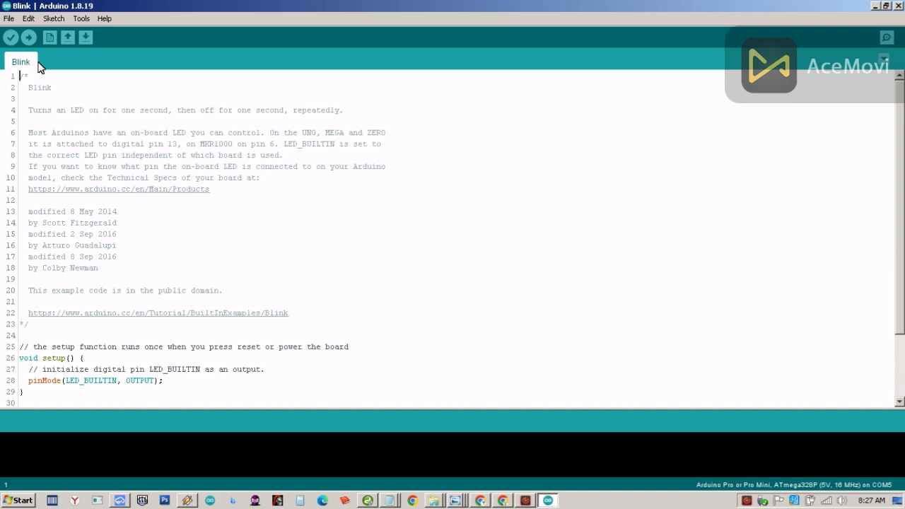
pyautogui.click(80, 19)
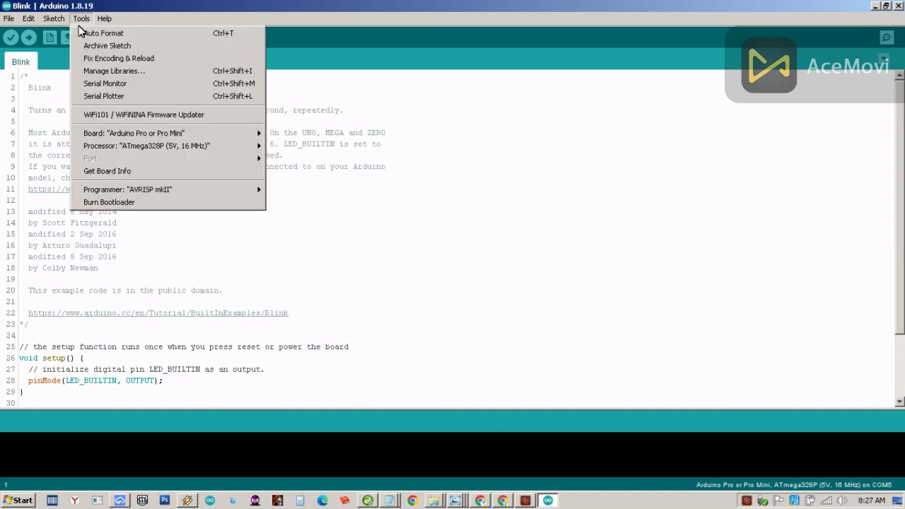
pyautogui.moveTo(139, 134)
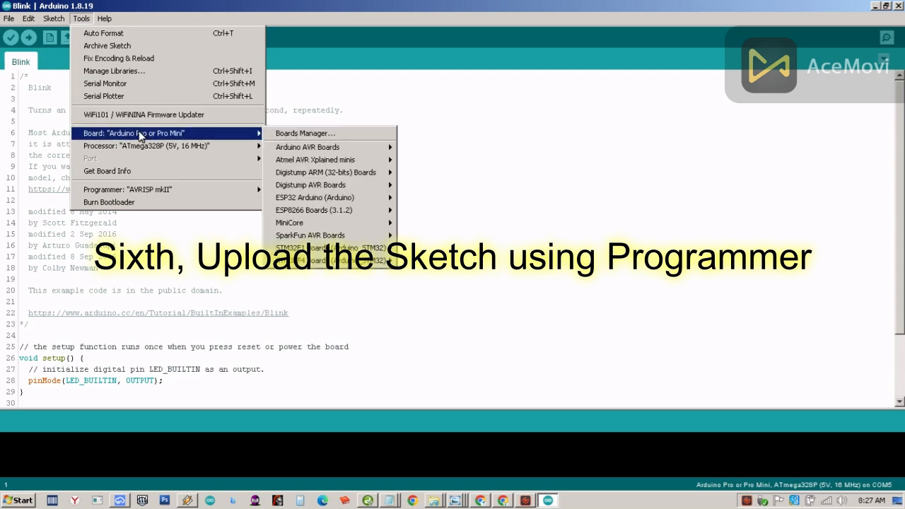
pyautogui.moveTo(317, 149)
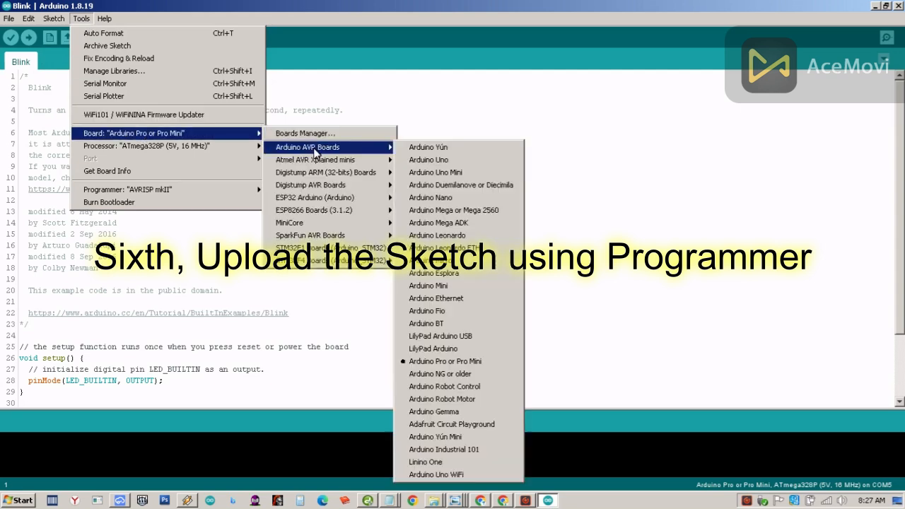
pyautogui.click(438, 162)
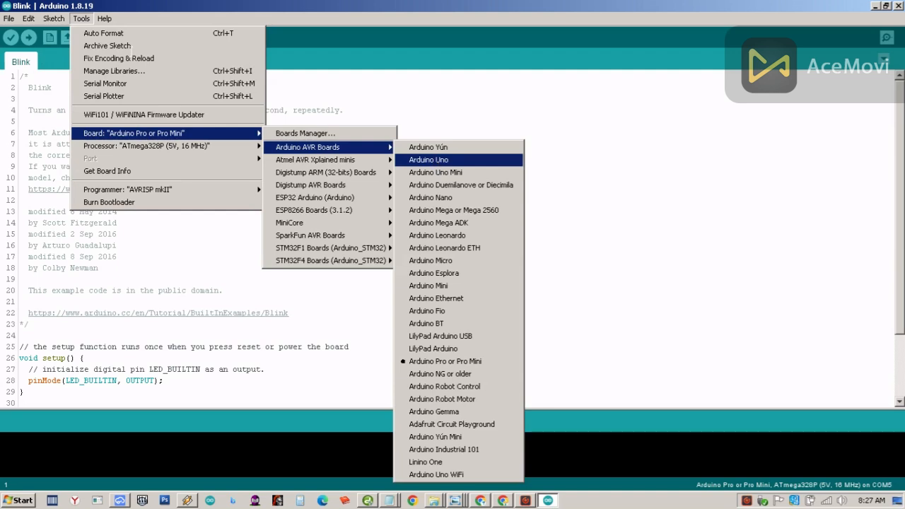
# Set the programmer for the sketch to USBasp.
pyautogui.click(83, 20)
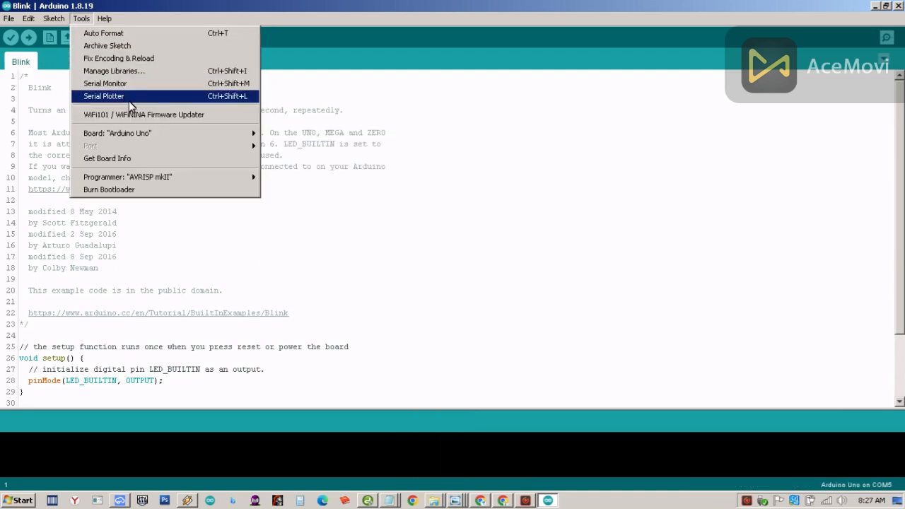
pyautogui.moveTo(140, 182)
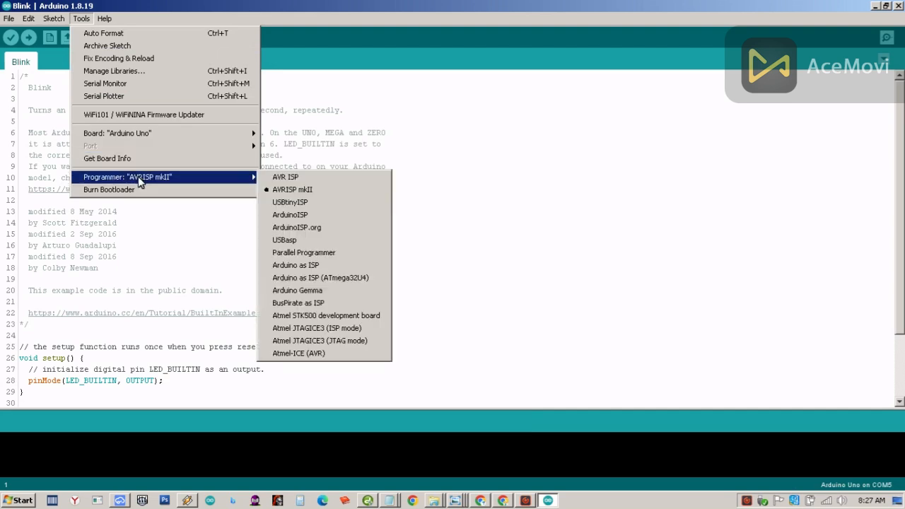
pyautogui.click(302, 241)
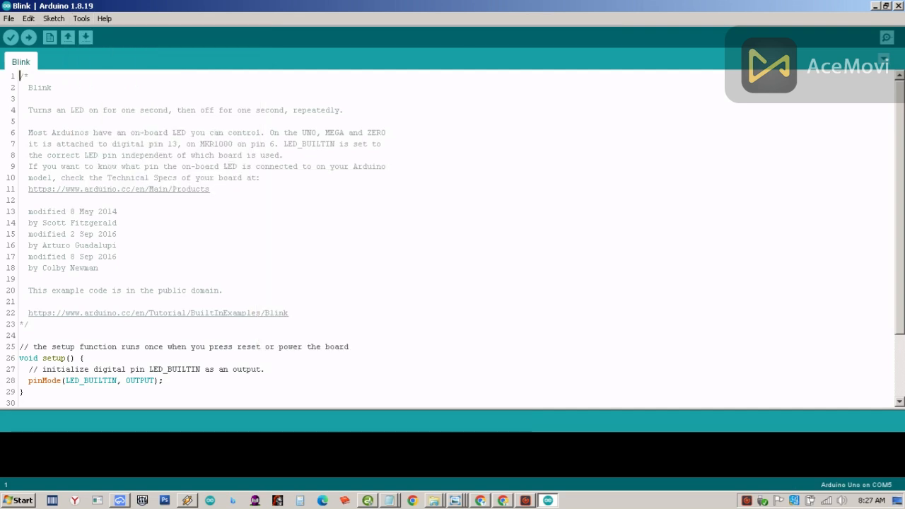
# Upload the Blink sketch using the programmer and enlarge the console area to view its output.
pyautogui.click(53, 20)
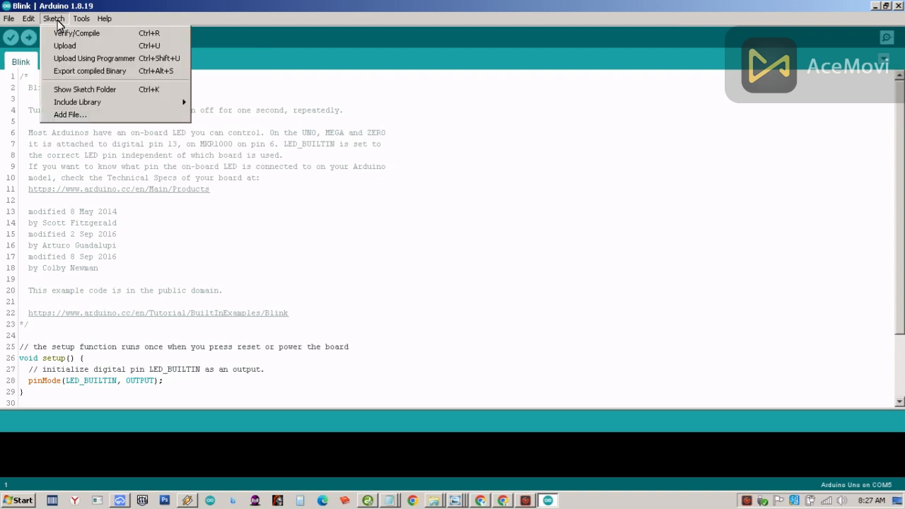
pyautogui.click(122, 60)
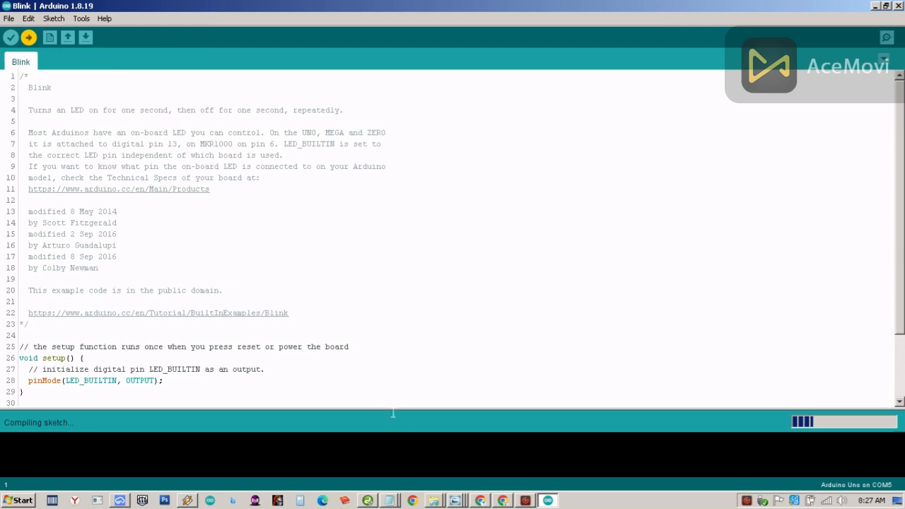
pyautogui.moveTo(390, 415); pyautogui.dragTo(406, 209)
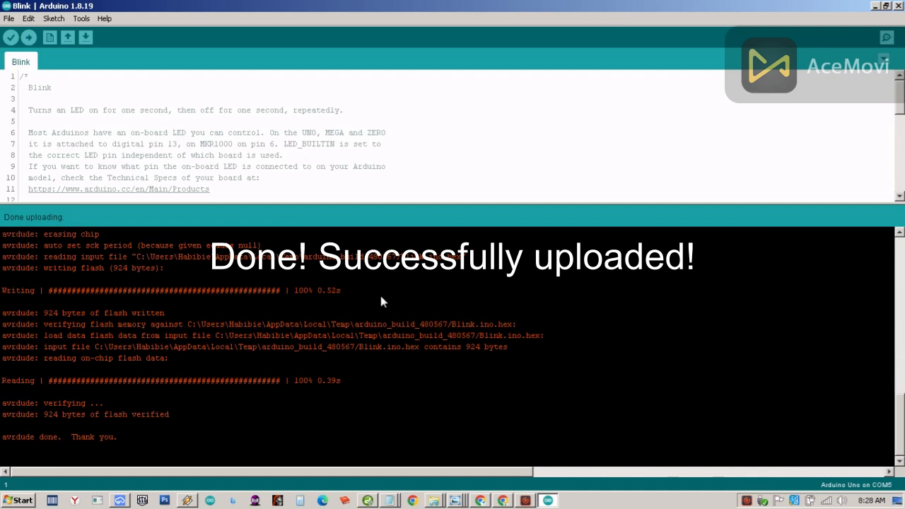
pyautogui.click(211, 189)
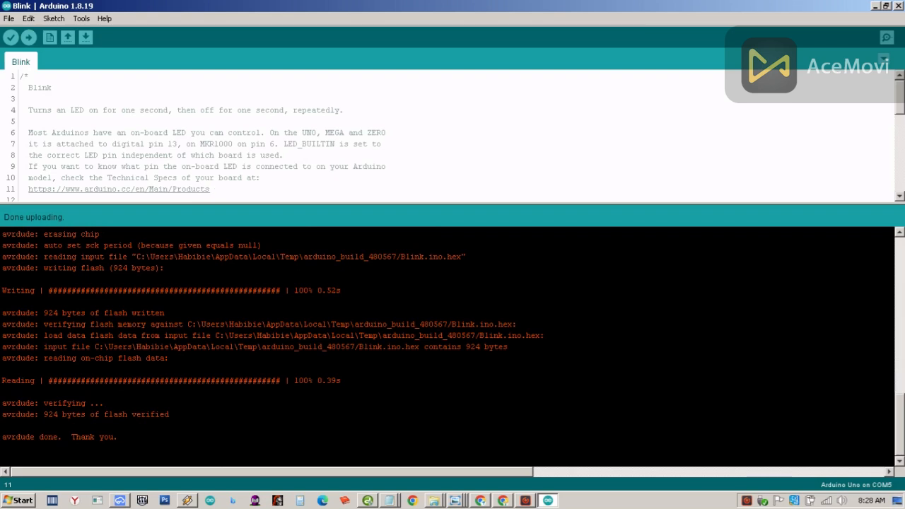